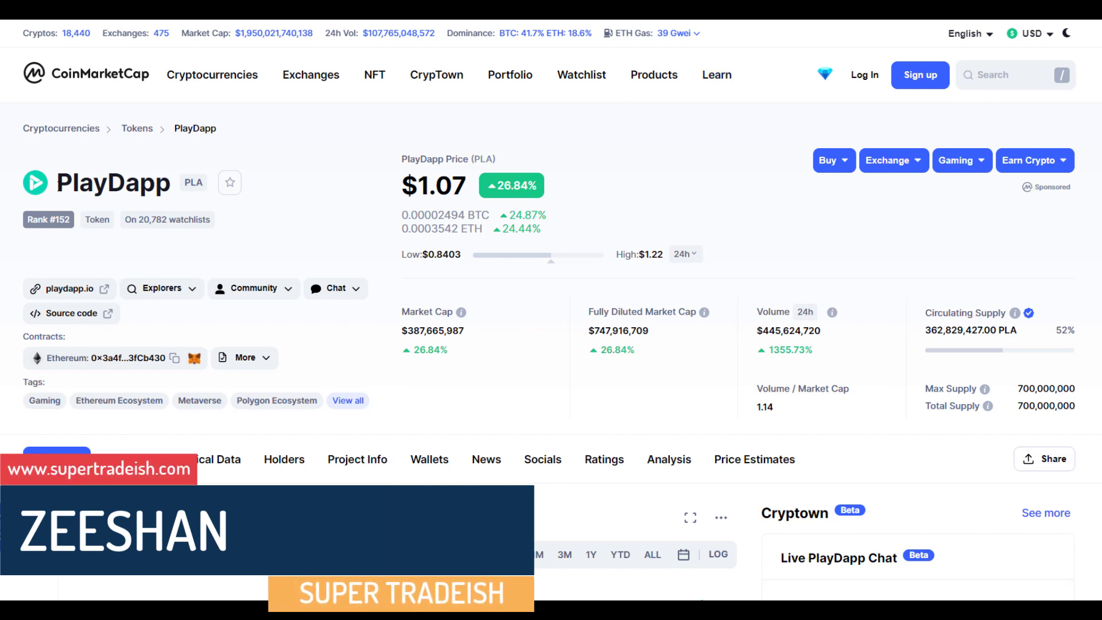
# Step: Highlight the PlayDapp name and PLA ticker, then zoom in on the weekly PLAUSDT chart
pyautogui.moveTo(72, 184); pyautogui.dragTo(169, 187)
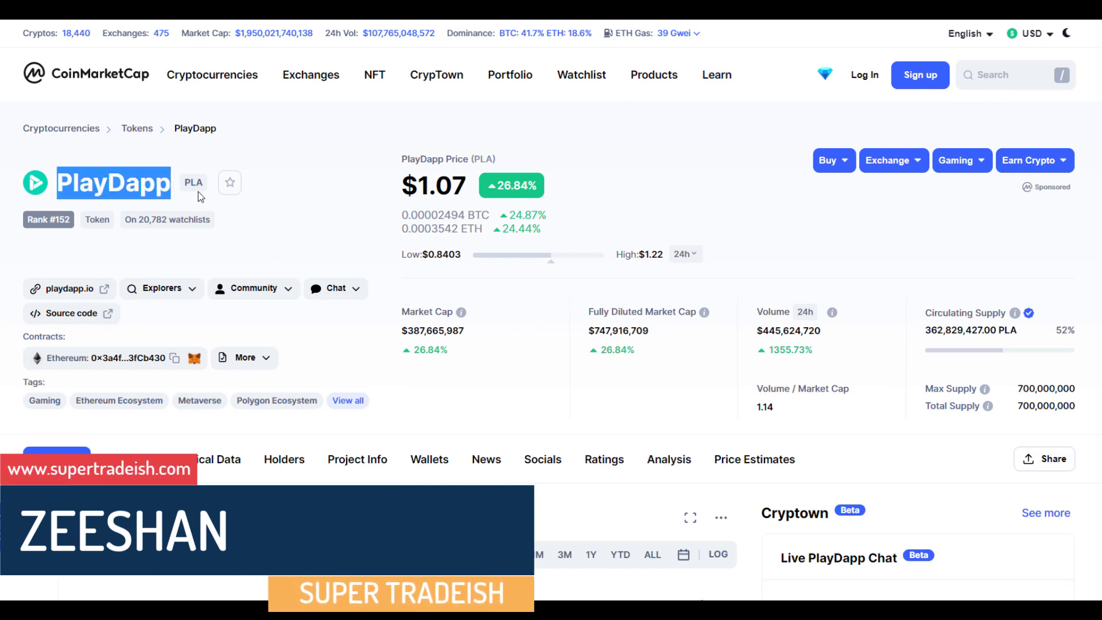
pyautogui.click(198, 192)
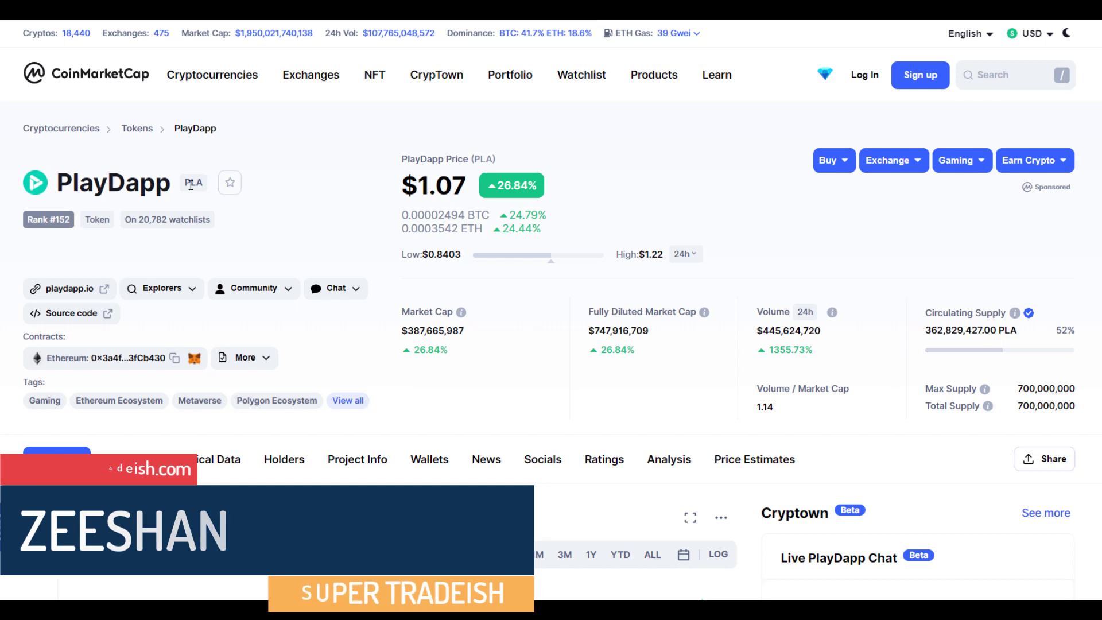
pyautogui.moveTo(184, 183); pyautogui.dragTo(193, 182)
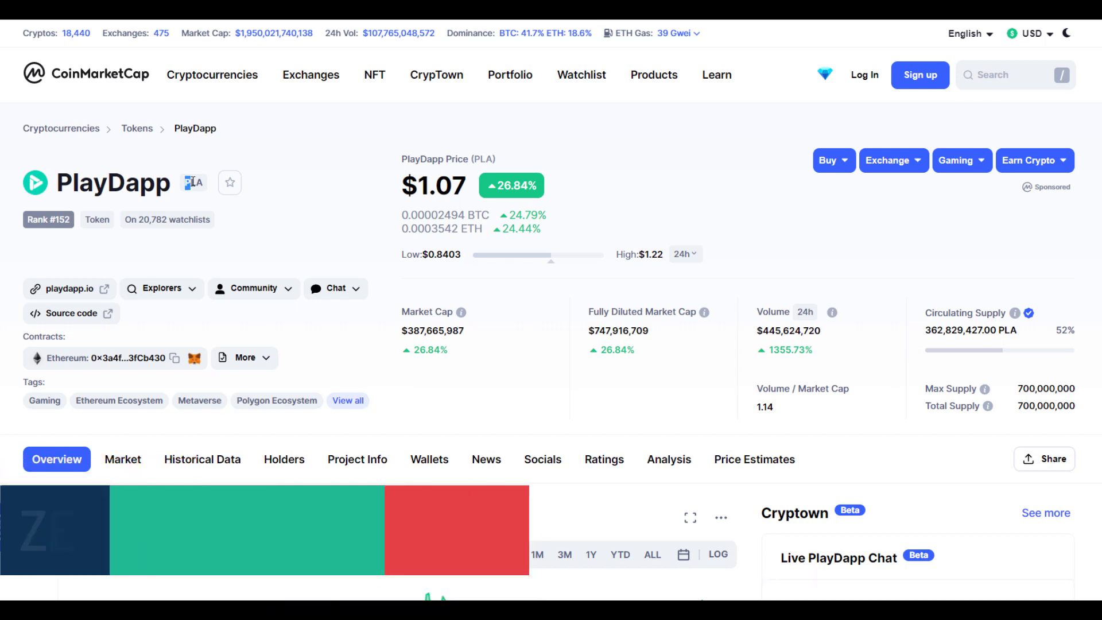
pyautogui.click(325, 211)
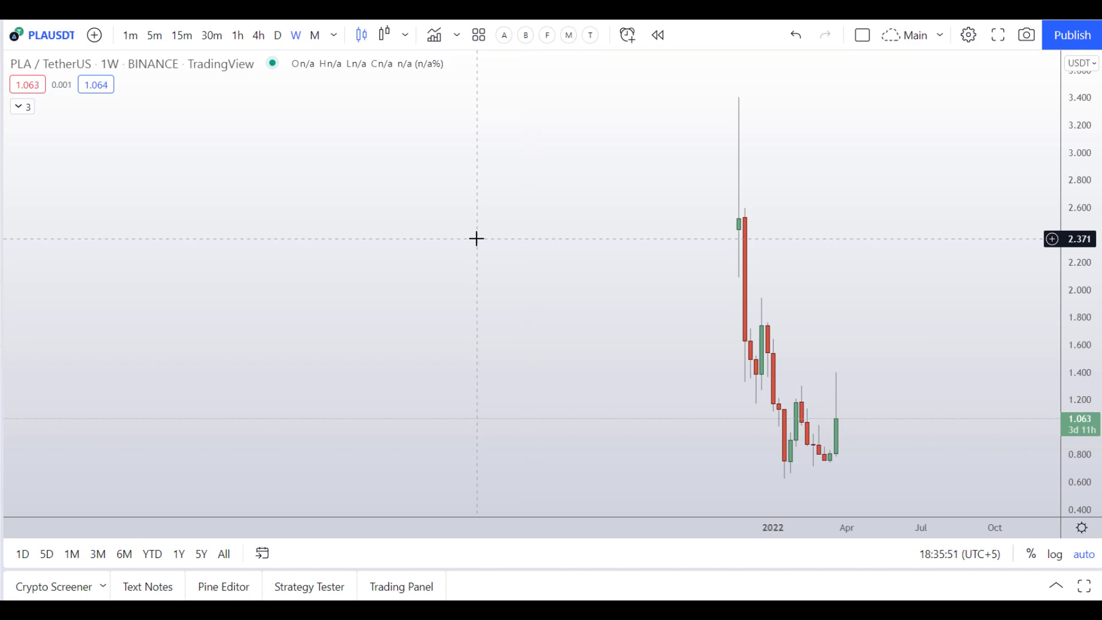
pyautogui.scroll(2, 474, 236)
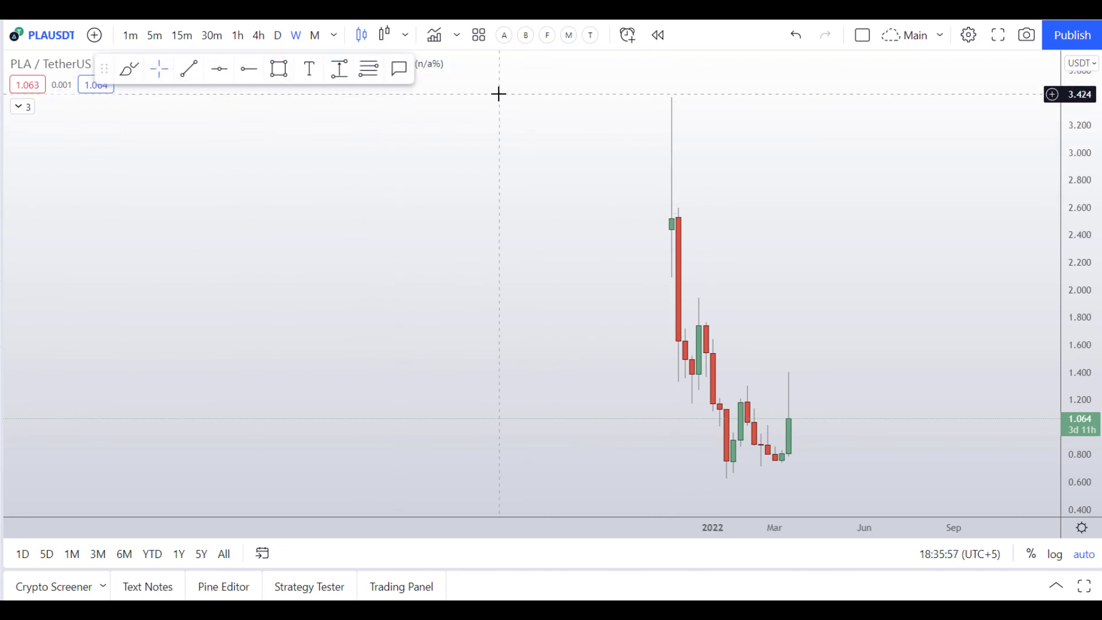
pyautogui.click(339, 68)
pyautogui.click(698, 100)
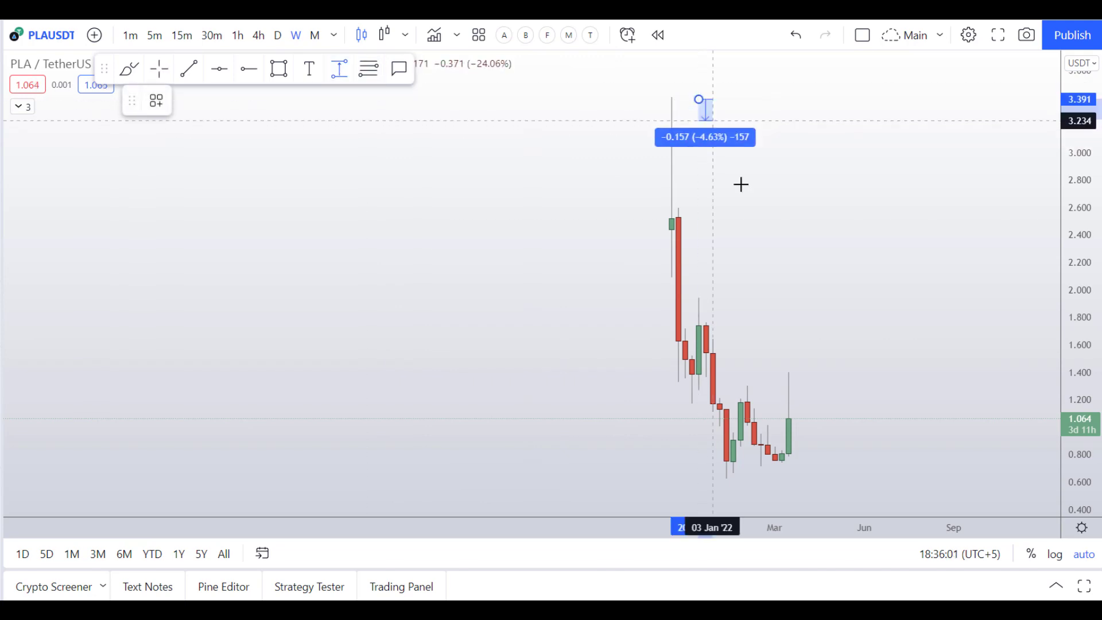
pyautogui.click(827, 478)
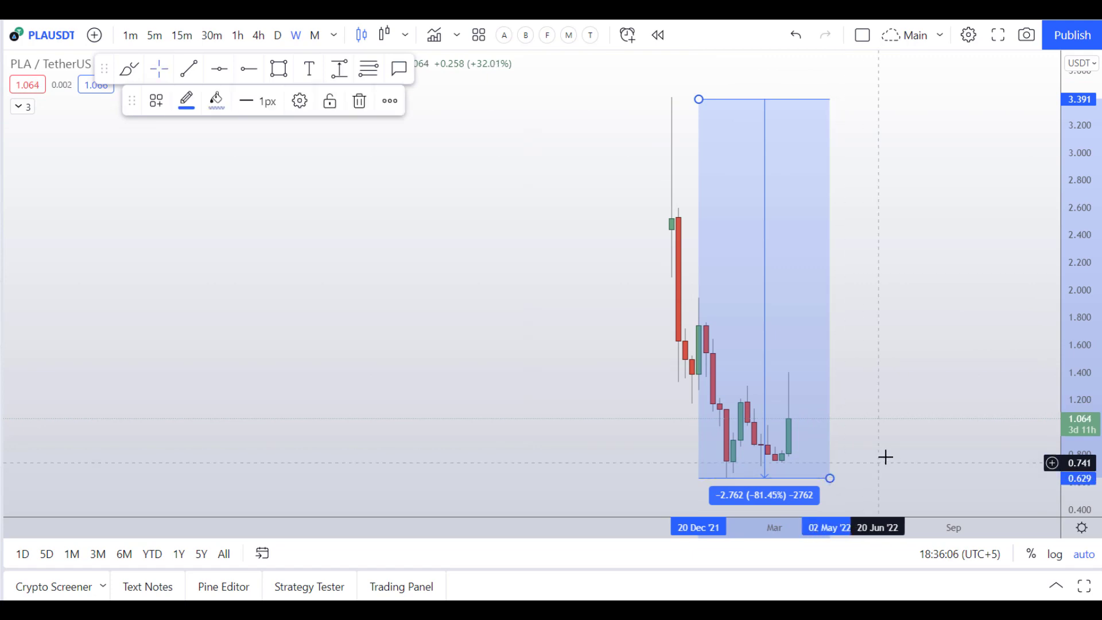
pyautogui.click(768, 385)
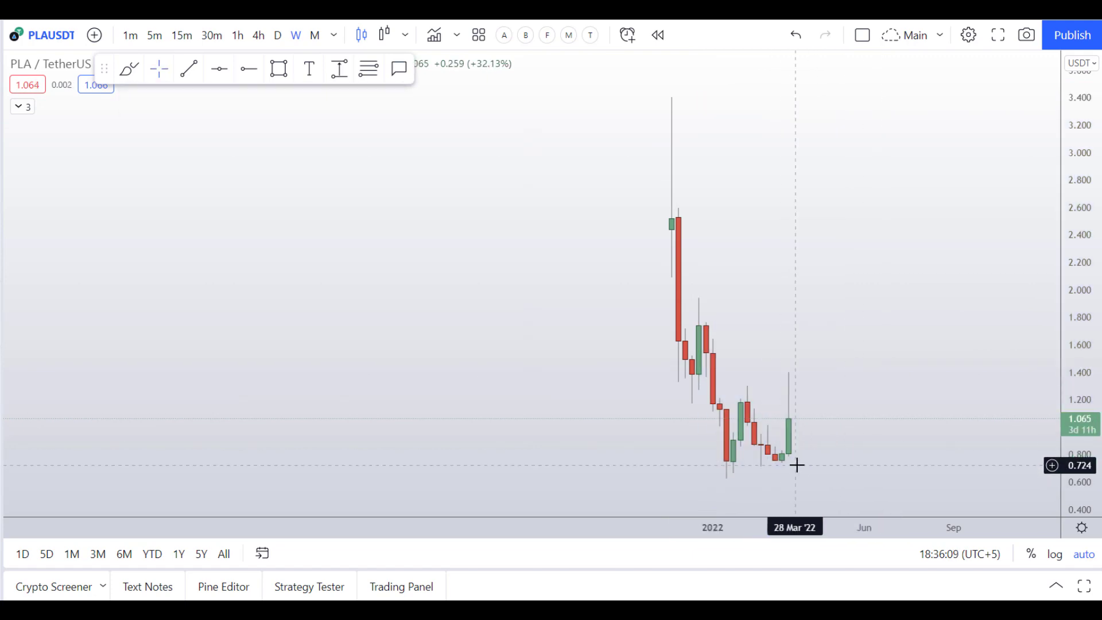
pyautogui.press('shift')
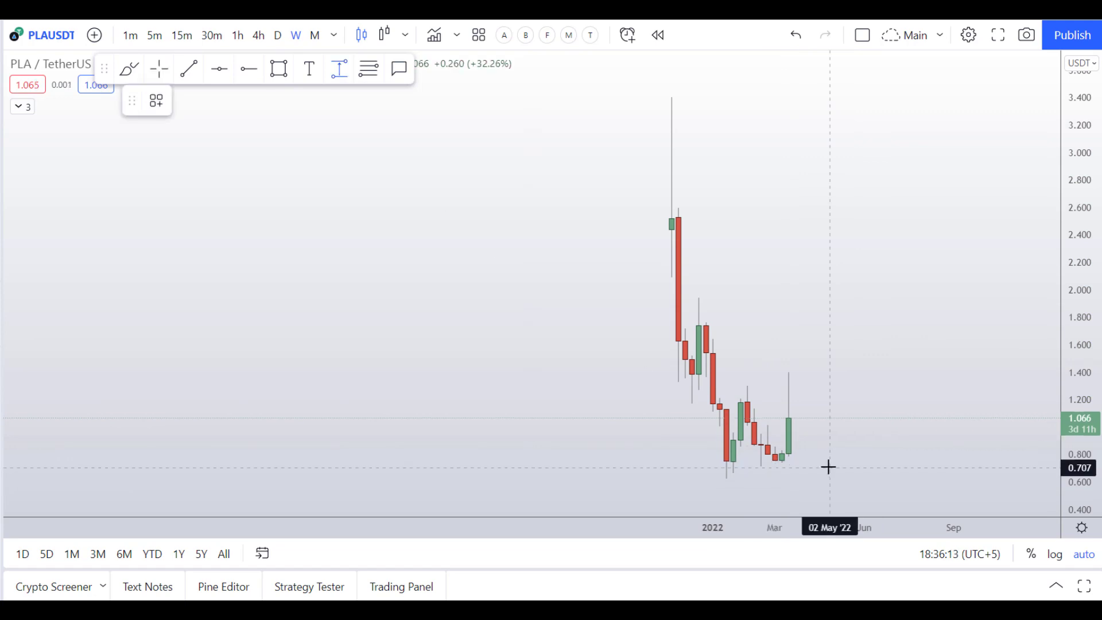
pyautogui.click(825, 461)
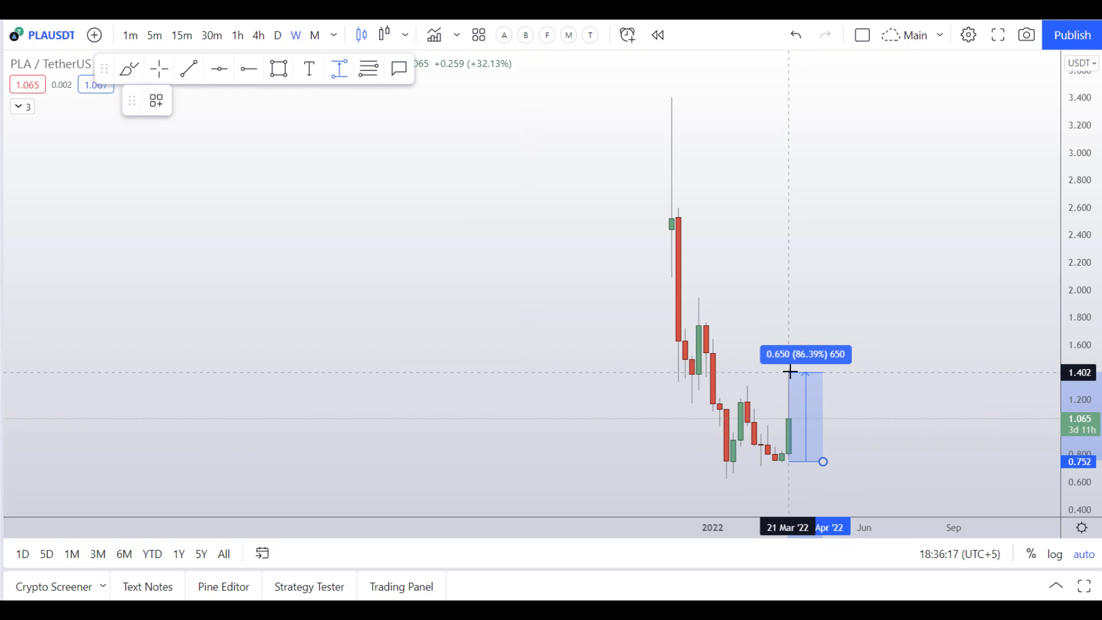
pyautogui.click(790, 372)
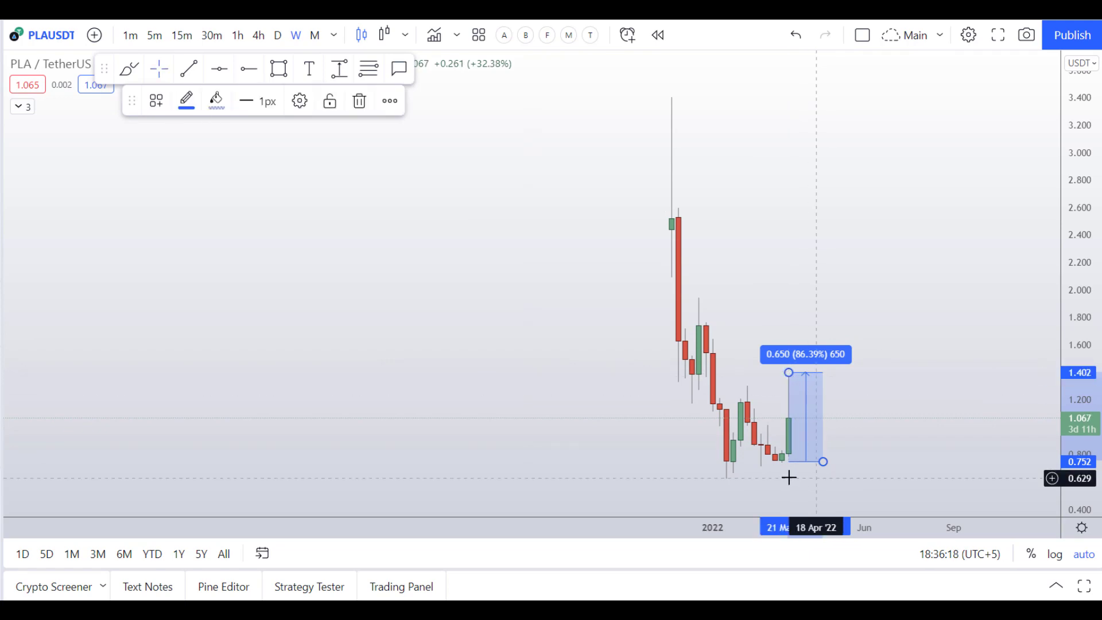
pyautogui.click(849, 455)
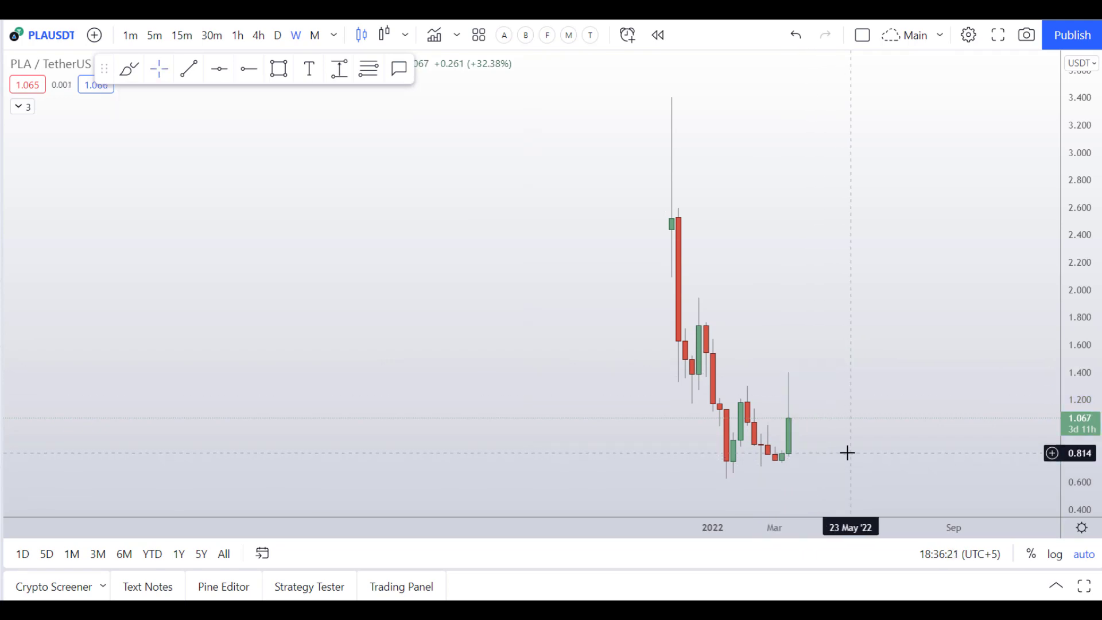
# Step: Draw a horizontal line at 1.217 on the PLA chart and switch to the D timeframe
pyautogui.click(224, 72)
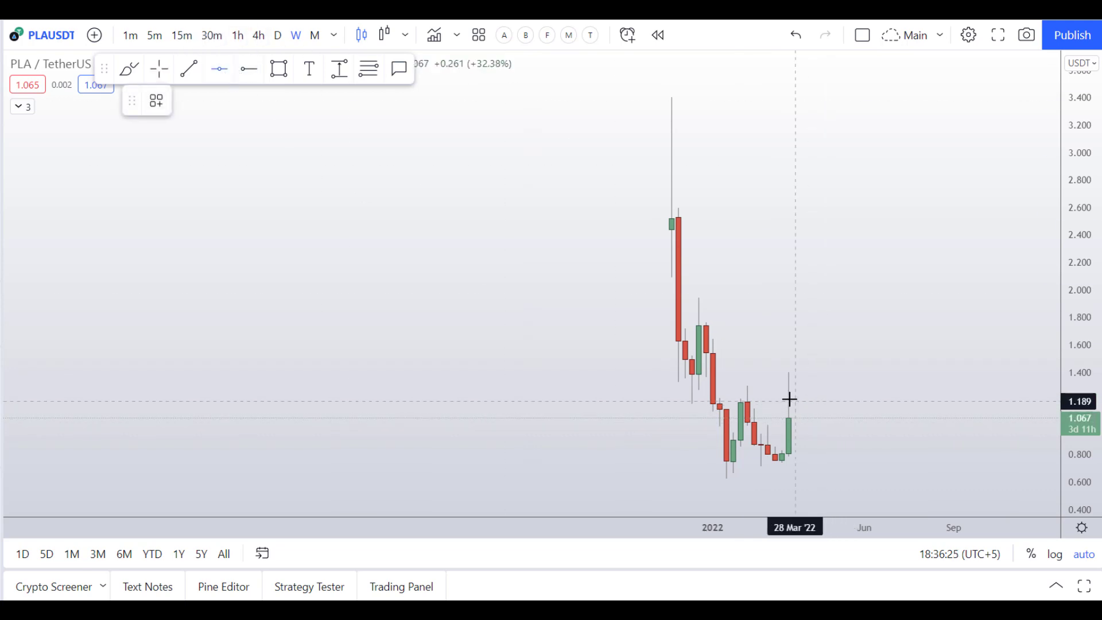
pyautogui.click(747, 397)
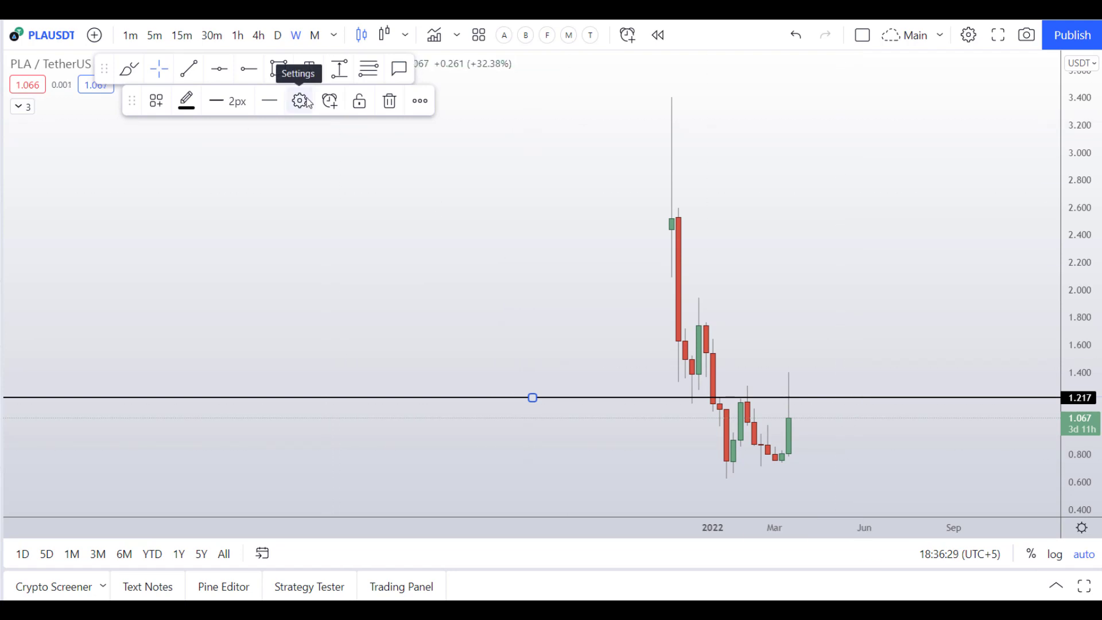
pyautogui.click(278, 35)
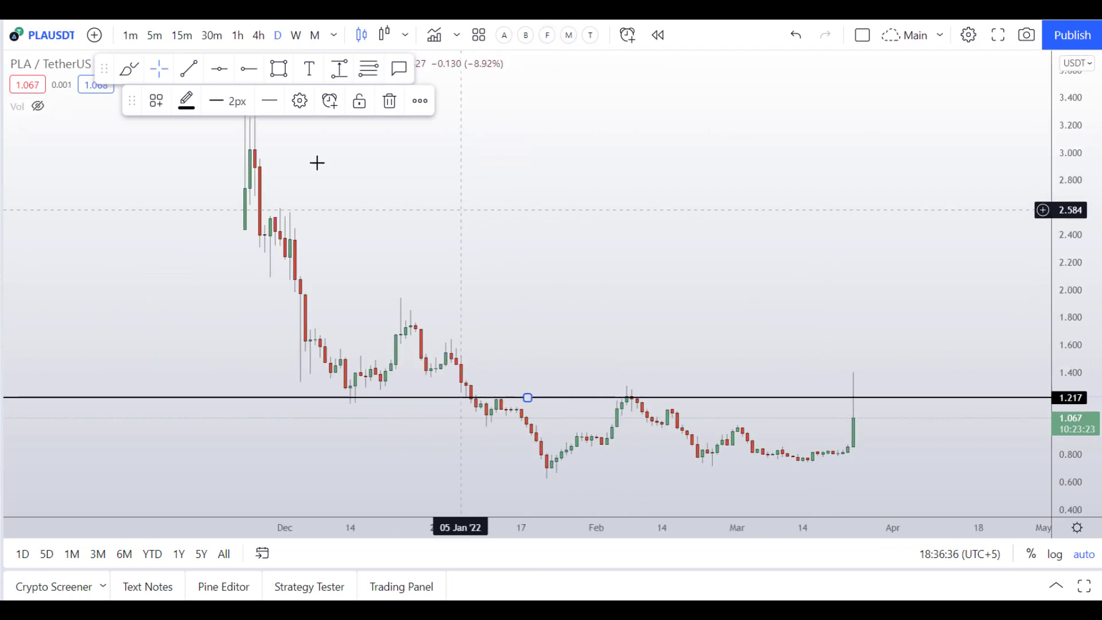
pyautogui.click(137, 83)
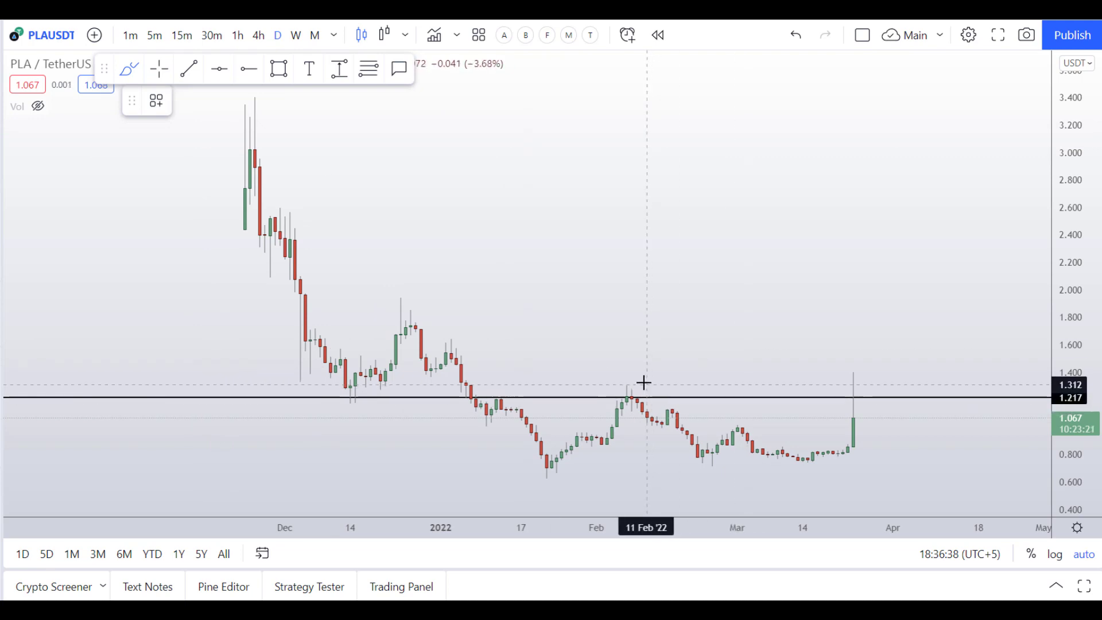
pyautogui.moveTo(638, 383)
pyautogui.mouseDown()
pyautogui.moveTo(609, 398)
pyautogui.moveTo(619, 406)
pyautogui.mouseUp()
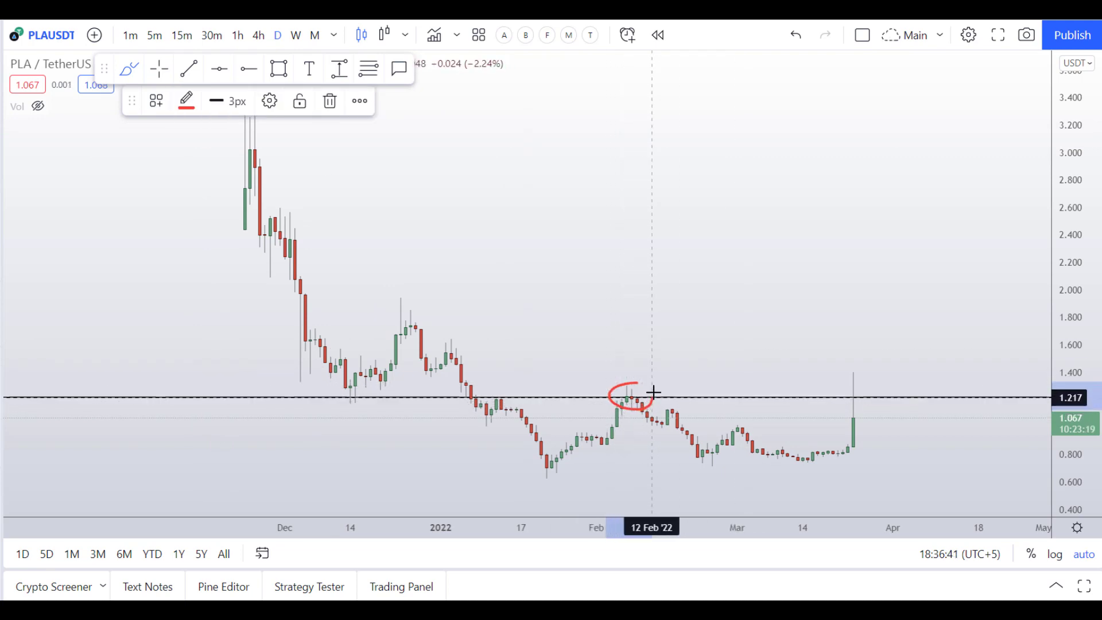
pyautogui.moveTo(653, 375); pyautogui.dragTo(635, 381)
pyautogui.moveTo(499, 386)
pyautogui.mouseDown()
pyautogui.moveTo(489, 401)
pyautogui.moveTo(529, 393)
pyautogui.moveTo(488, 393)
pyautogui.mouseUp()
pyautogui.moveTo(356, 381)
pyautogui.mouseDown()
pyautogui.moveTo(350, 418)
pyautogui.moveTo(363, 384)
pyautogui.moveTo(410, 396)
pyautogui.moveTo(855, 393)
pyautogui.moveTo(917, 341)
pyautogui.moveTo(852, 379)
pyautogui.moveTo(884, 383)
pyautogui.moveTo(860, 373)
pyautogui.moveTo(843, 396)
pyautogui.mouseUp()
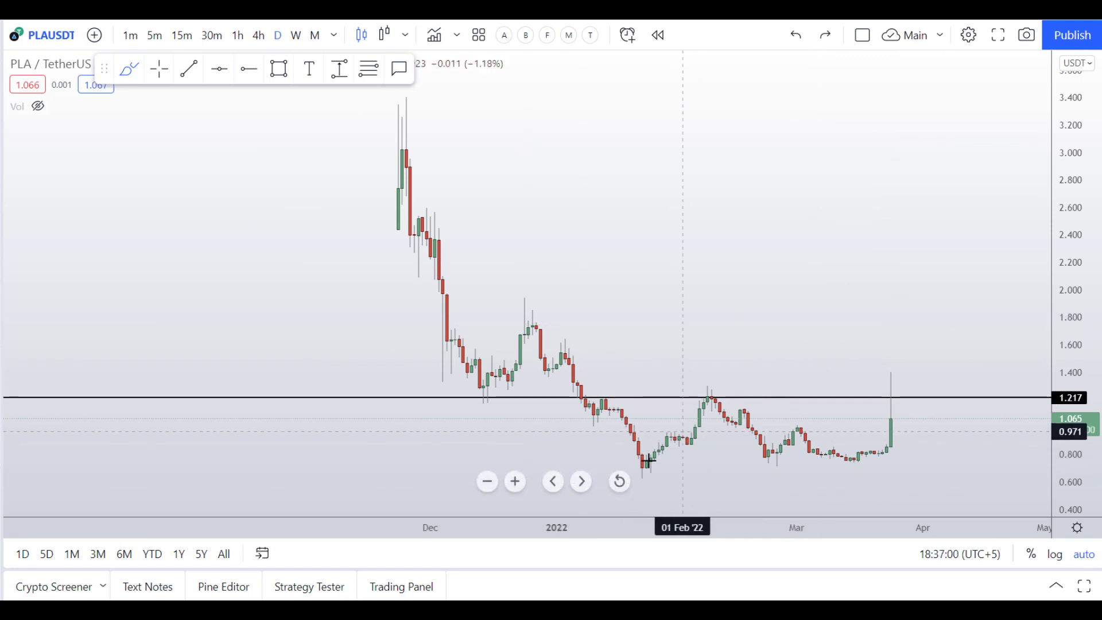
pyautogui.moveTo(622, 456)
pyautogui.mouseDown()
pyautogui.moveTo(639, 480)
pyautogui.moveTo(665, 460)
pyautogui.mouseUp()
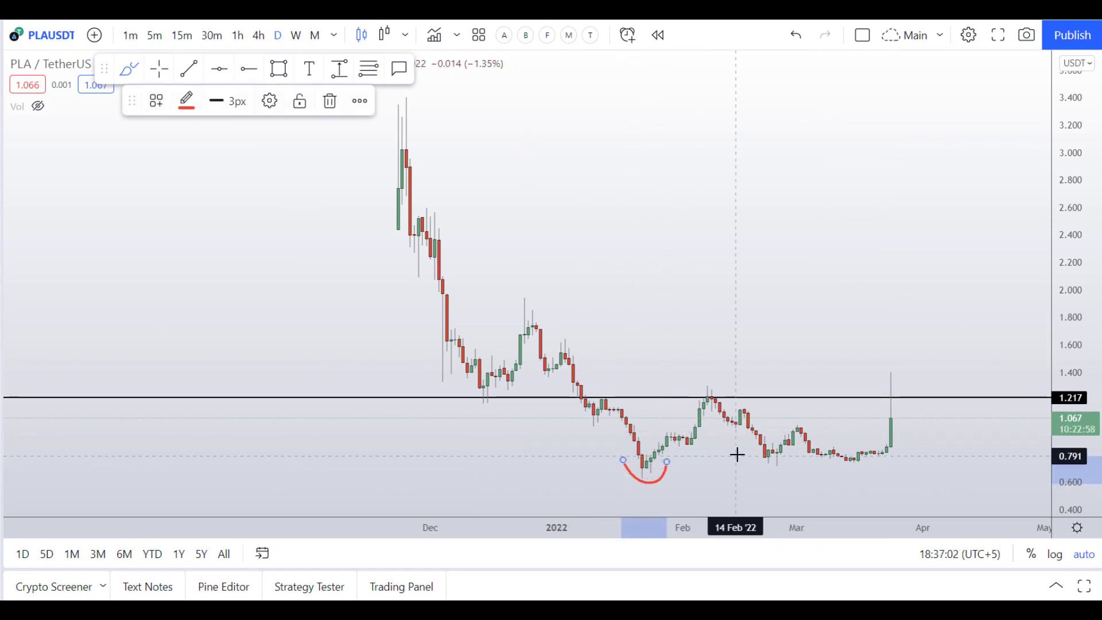
pyautogui.moveTo(739, 457); pyautogui.dragTo(878, 459)
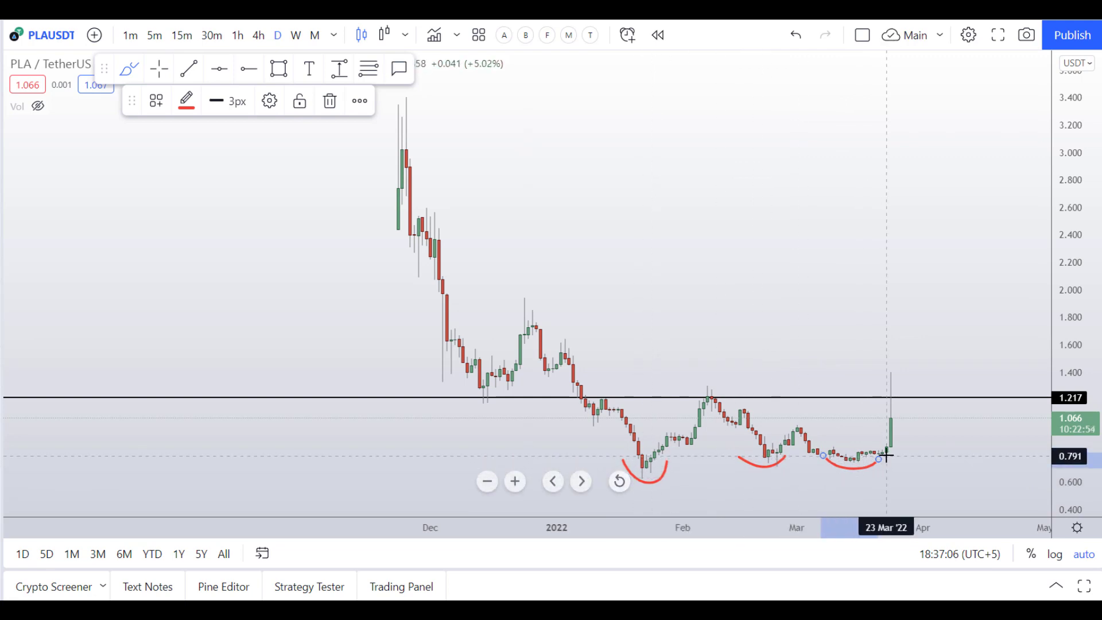
pyautogui.moveTo(749, 381)
pyautogui.mouseDown()
pyautogui.moveTo(609, 408)
pyautogui.moveTo(772, 411)
pyautogui.mouseUp()
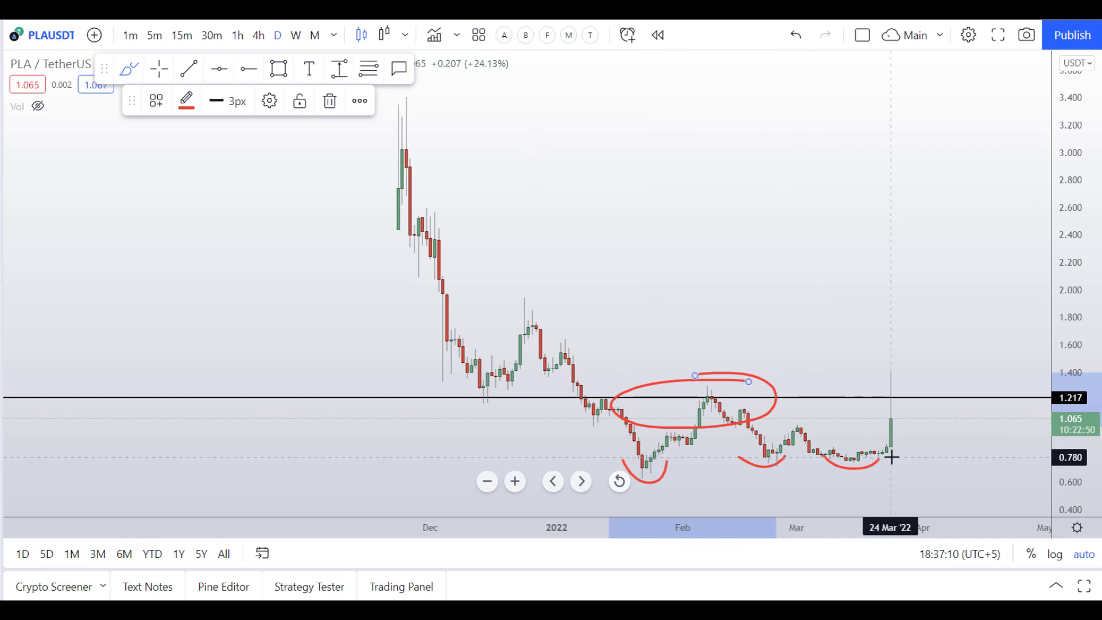
pyautogui.hotkey('ctrl', 'z')
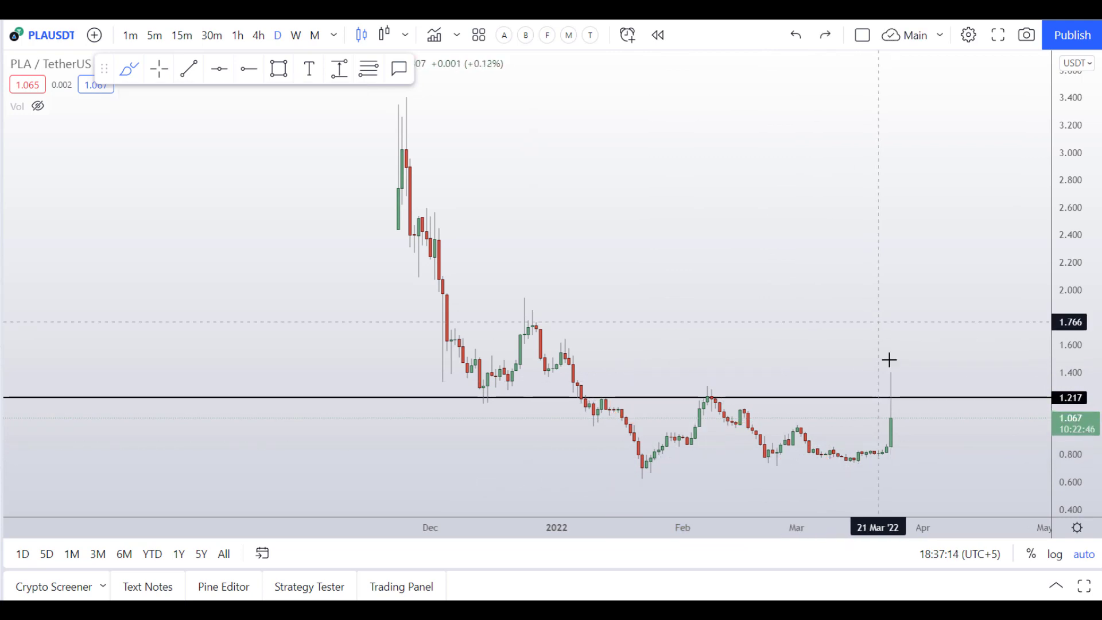
# Step: Undo a stroke near 0.72, then draw a trend line from the February 8 high to the latest candle
pyautogui.moveTo(626, 467); pyautogui.dragTo(878, 464)
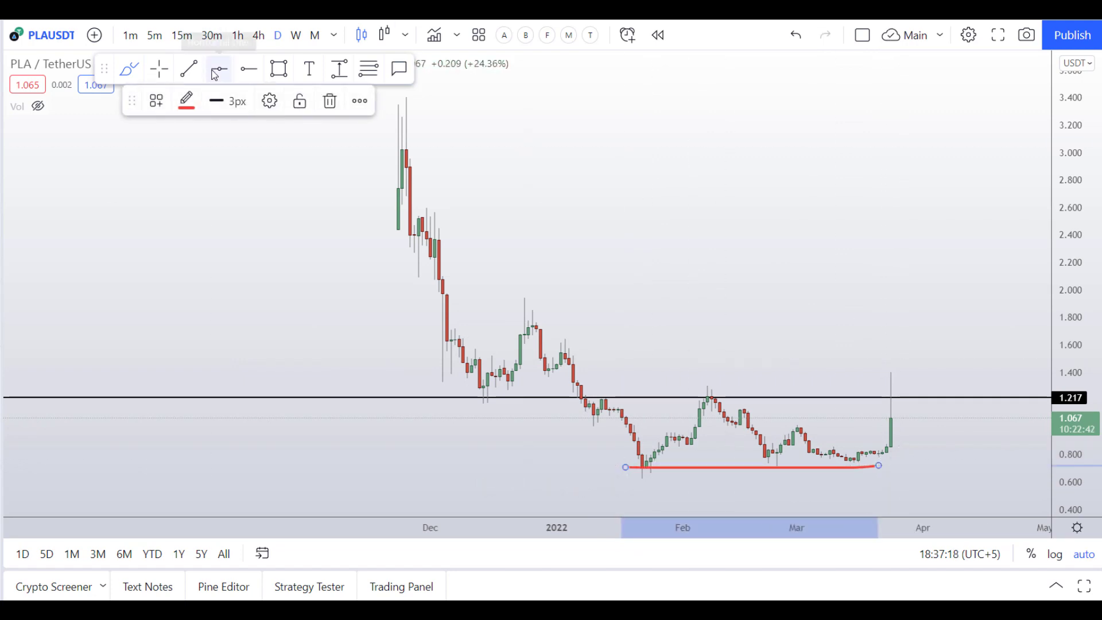
pyautogui.hotkey('ctrl', 'z')
pyautogui.click(189, 69)
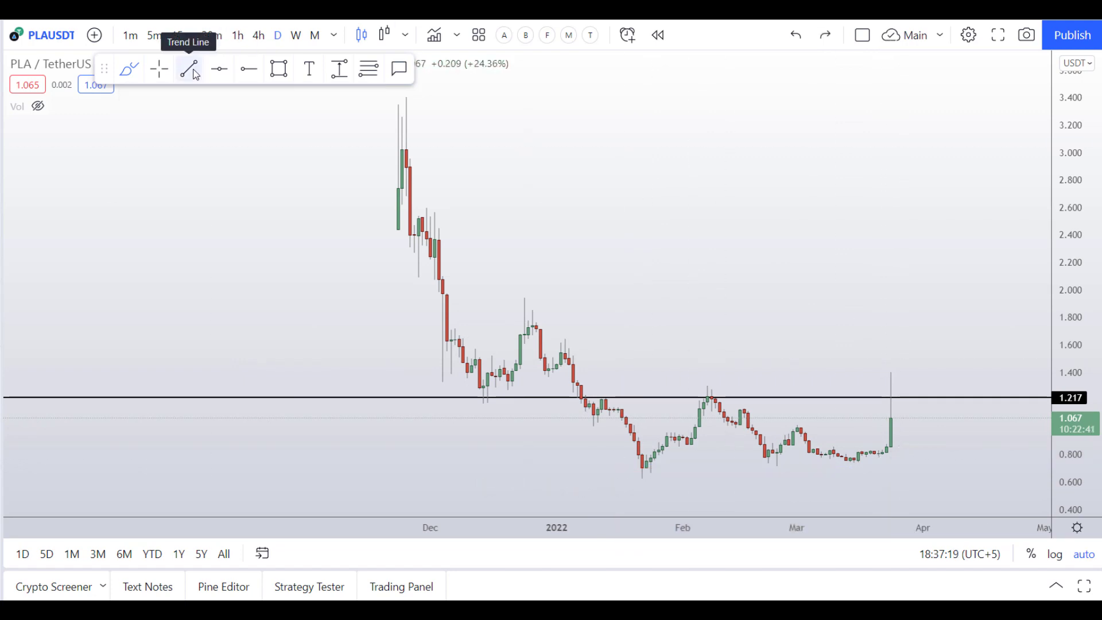
pyautogui.click(712, 396)
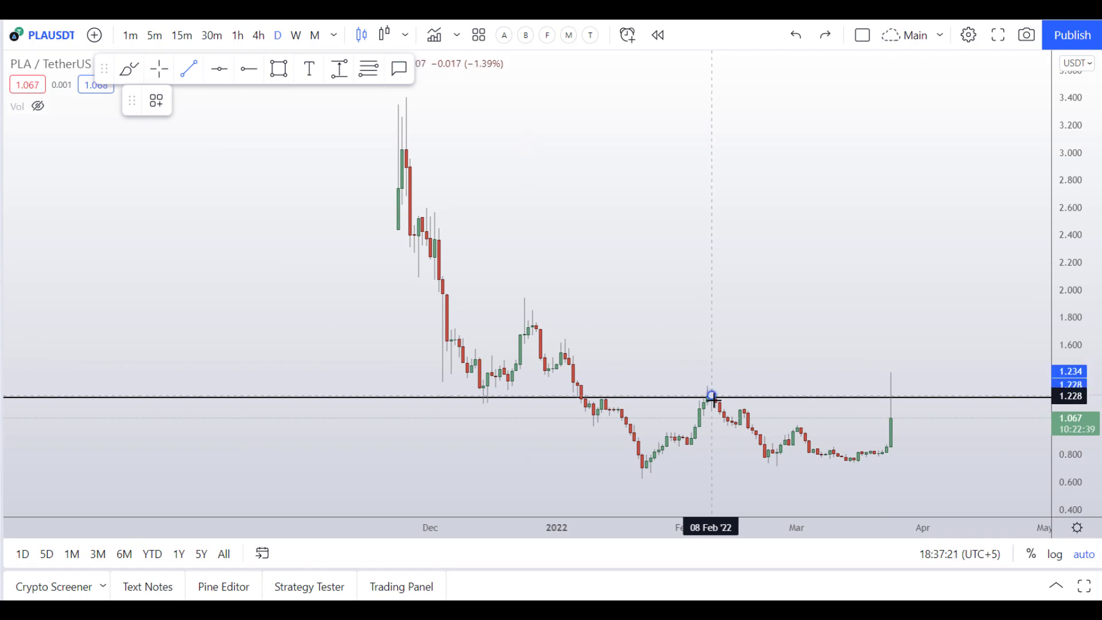
pyautogui.click(711, 474)
pyautogui.moveTo(711, 451); pyautogui.dragTo(877, 374)
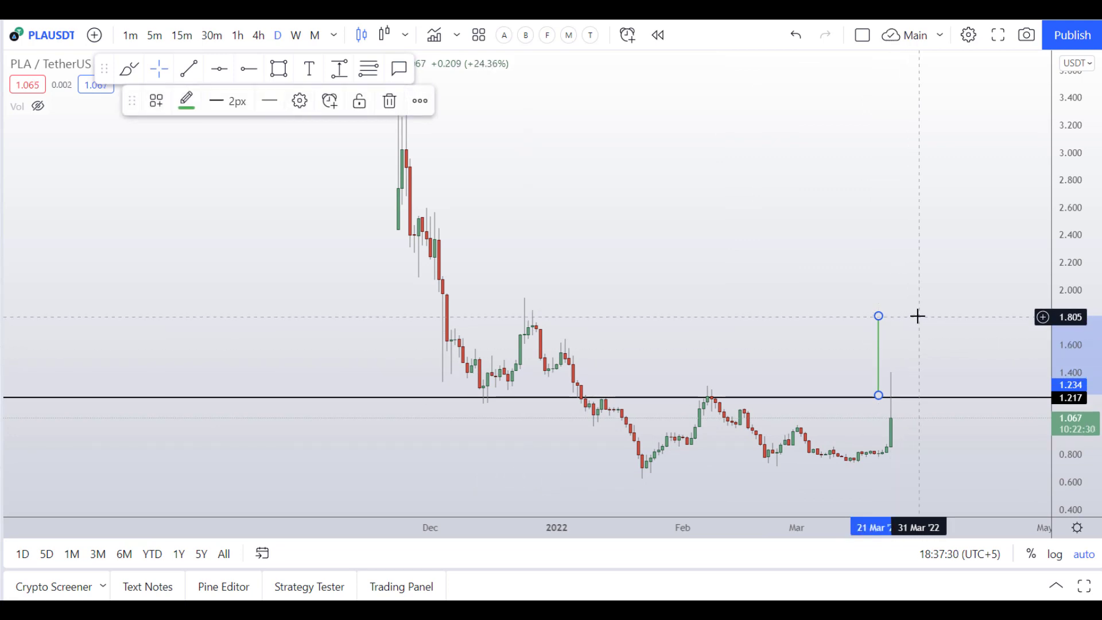
# Step: Add a horizontal level at 1.800, then remove a red circle drawn around the December high
pyautogui.click(225, 73)
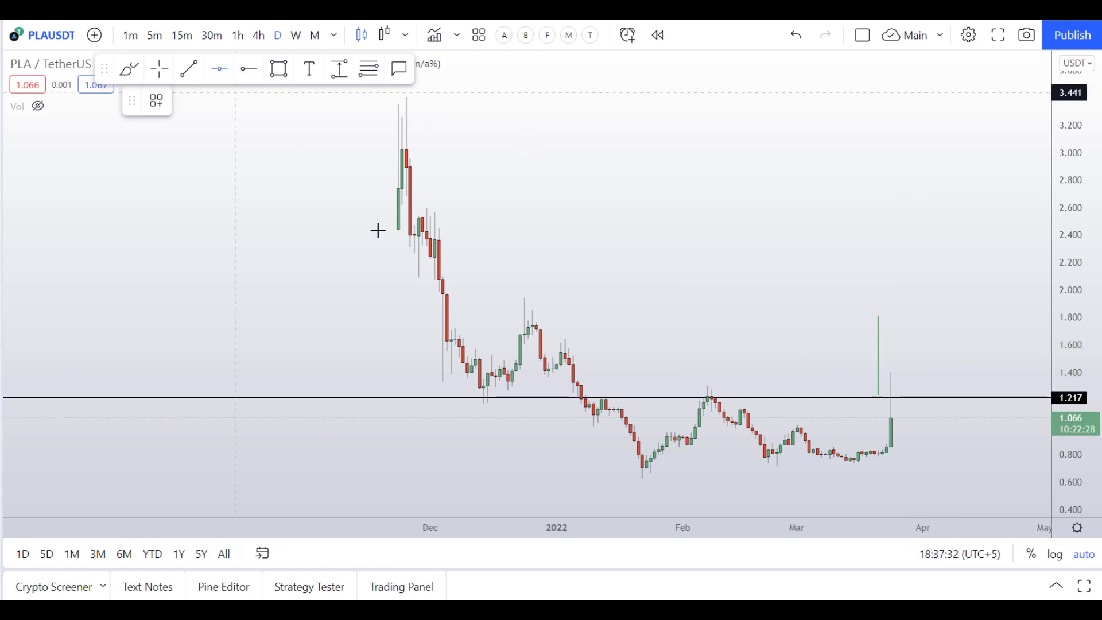
pyautogui.click(556, 325)
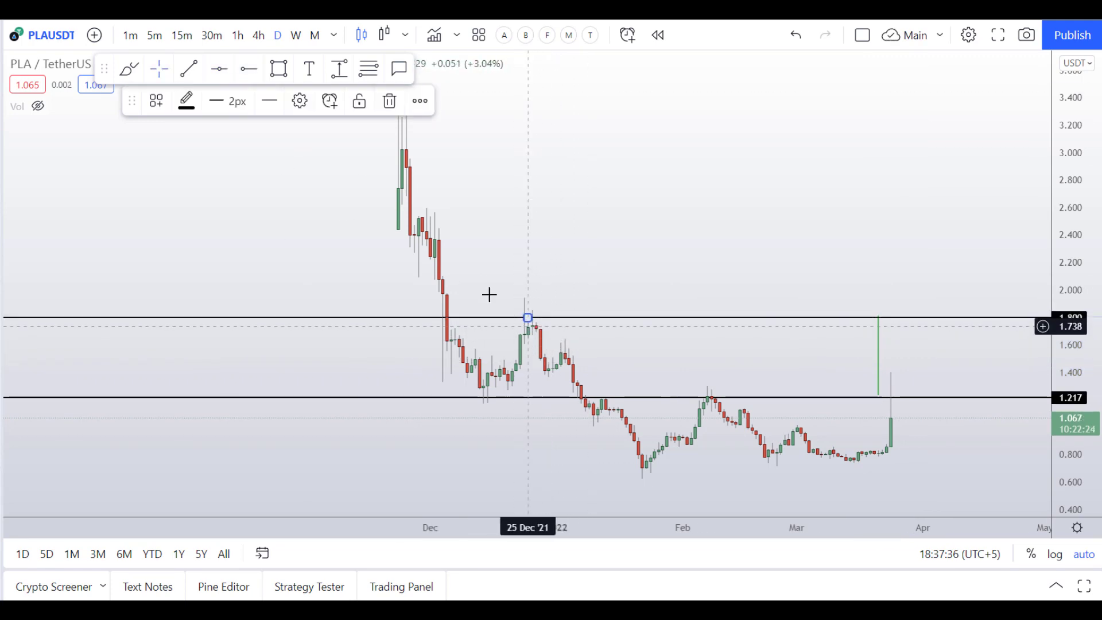
pyautogui.click(129, 71)
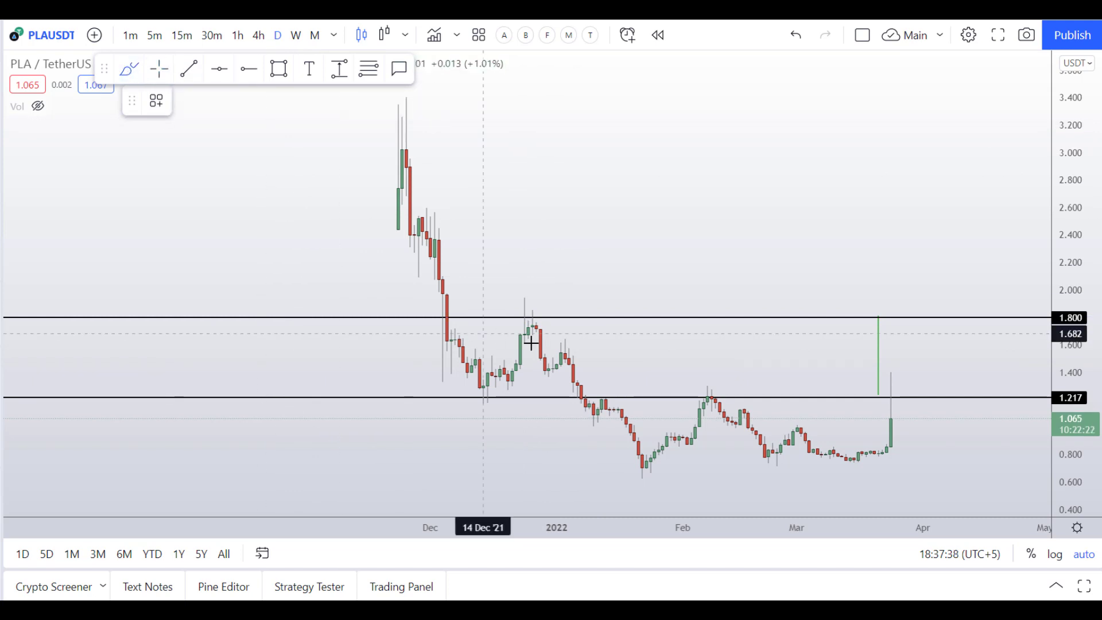
pyautogui.moveTo(538, 303)
pyautogui.mouseDown()
pyautogui.moveTo(517, 336)
pyautogui.moveTo(544, 290)
pyautogui.moveTo(505, 338)
pyautogui.moveTo(538, 290)
pyautogui.moveTo(544, 353)
pyautogui.mouseUp()
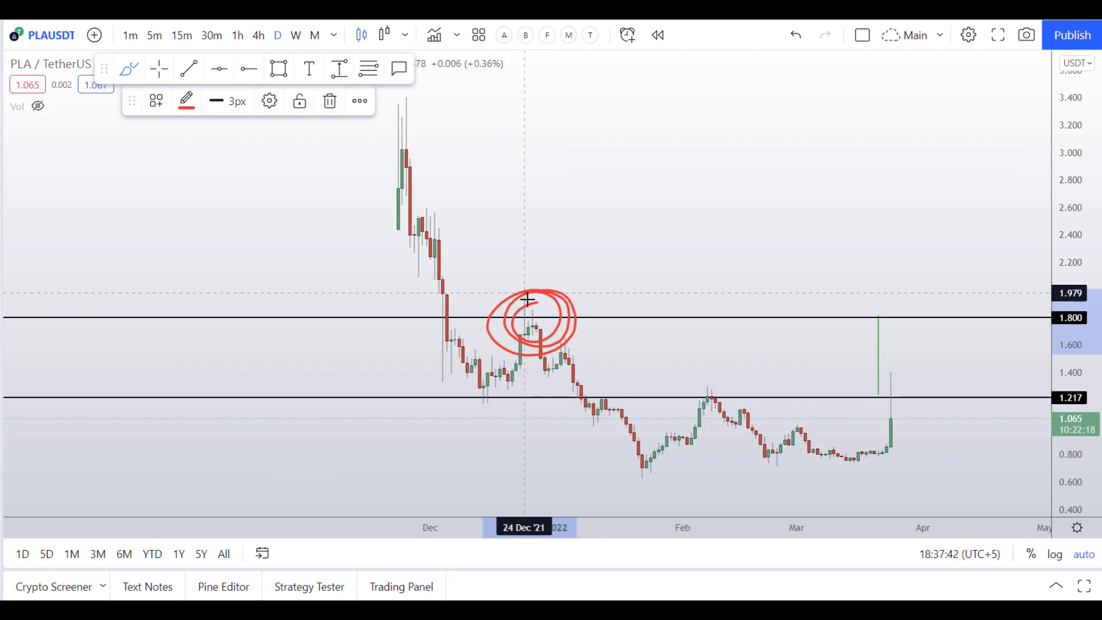
pyautogui.hotkey('ctrl', 'z')
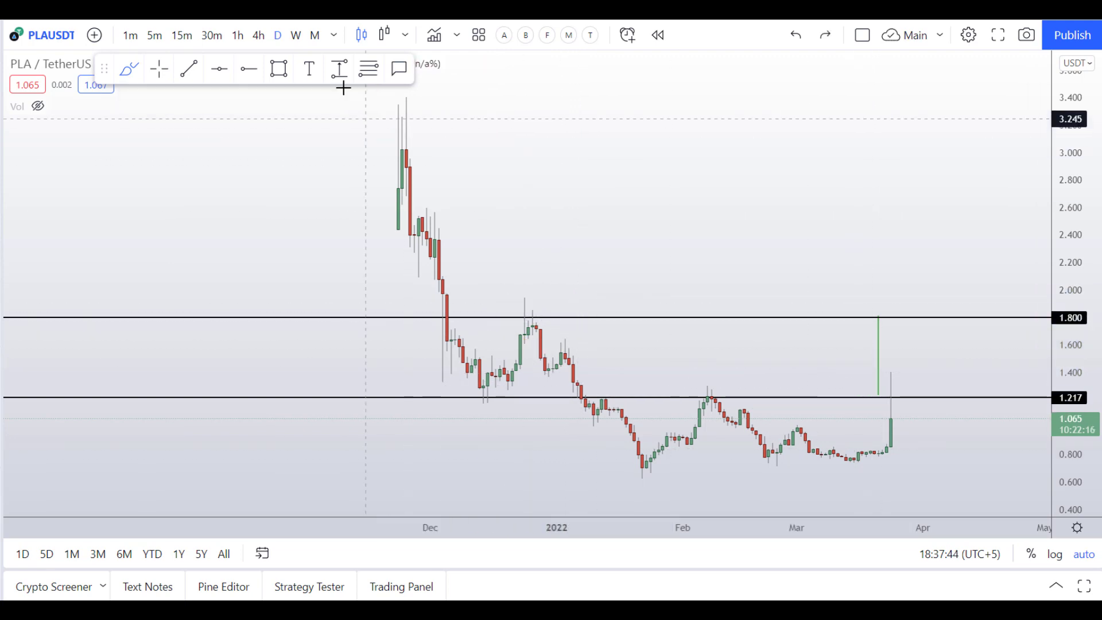
pyautogui.click(339, 73)
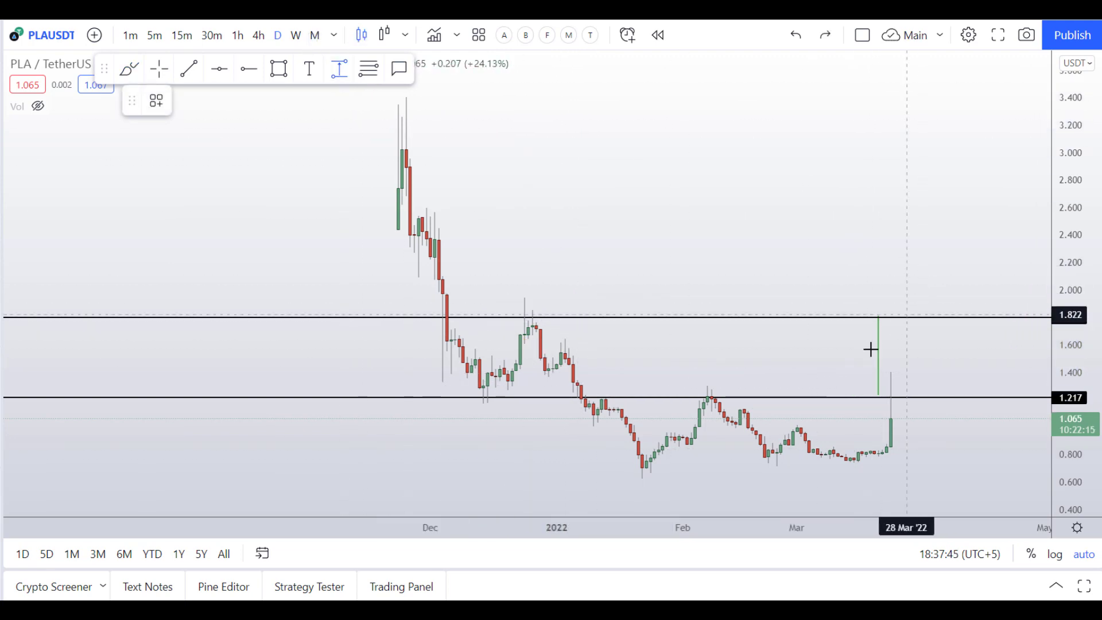
# Step: Measure price ranges up to 1.800 from just above 1.217 and from the current price, undoing the second
pyautogui.click(860, 392)
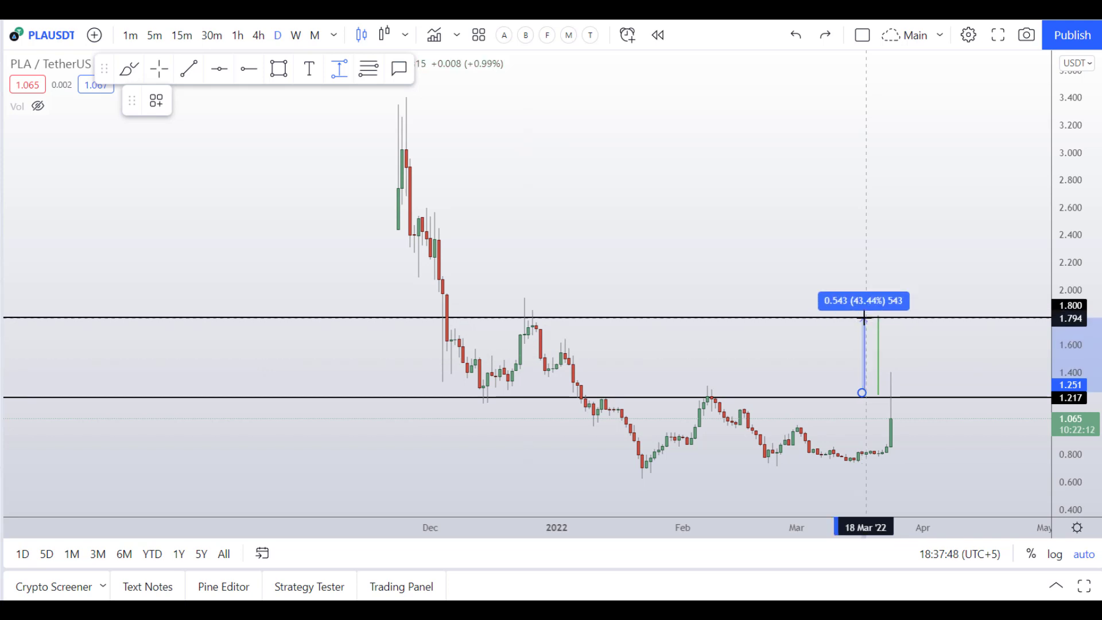
pyautogui.click(863, 317)
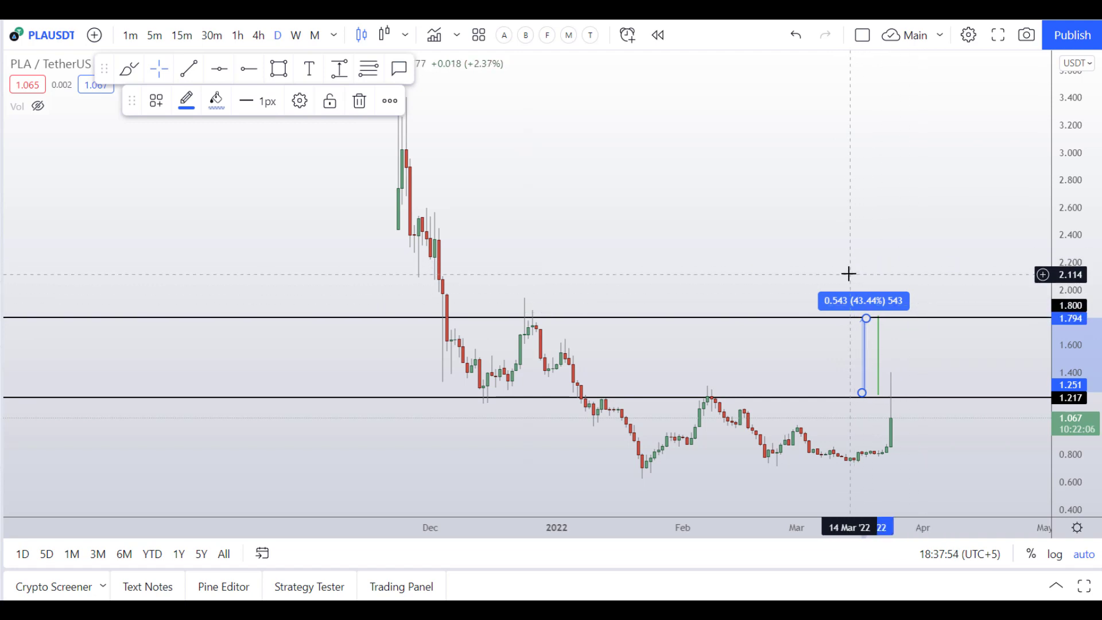
pyautogui.click(338, 70)
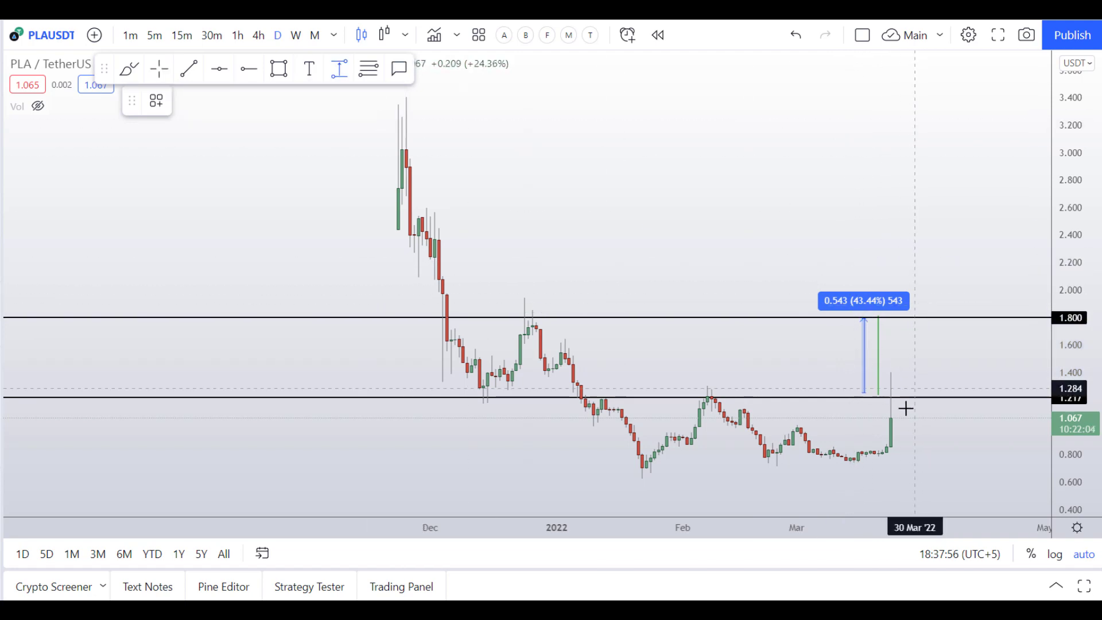
pyautogui.click(927, 418)
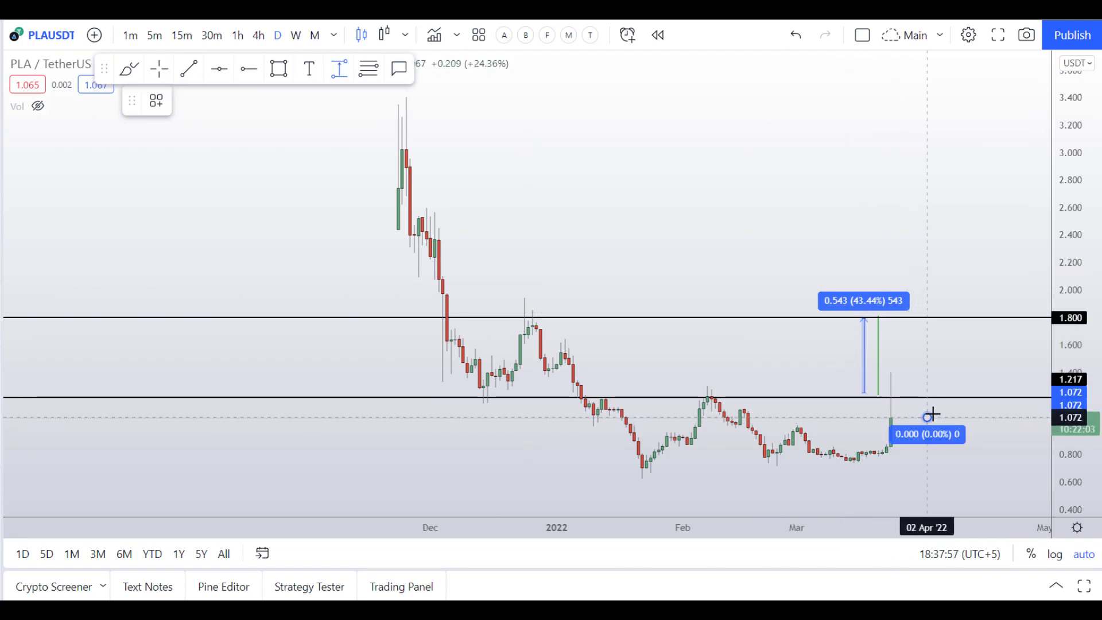
pyautogui.click(967, 318)
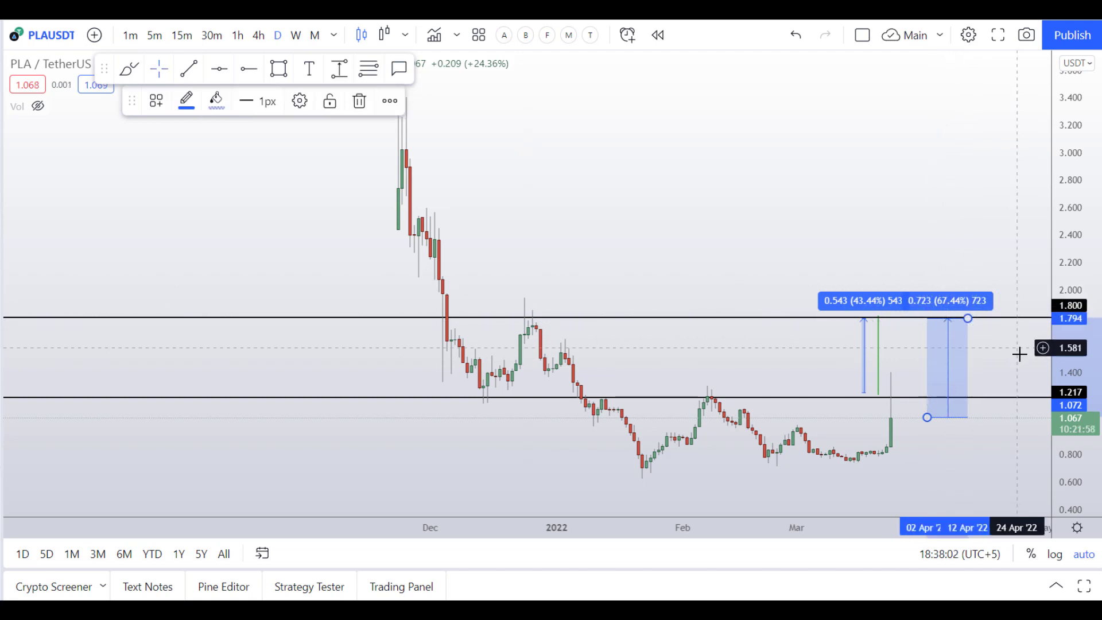
pyautogui.hotkey('ctrl', 'z')
pyautogui.hotkey('ctrl', 'z')
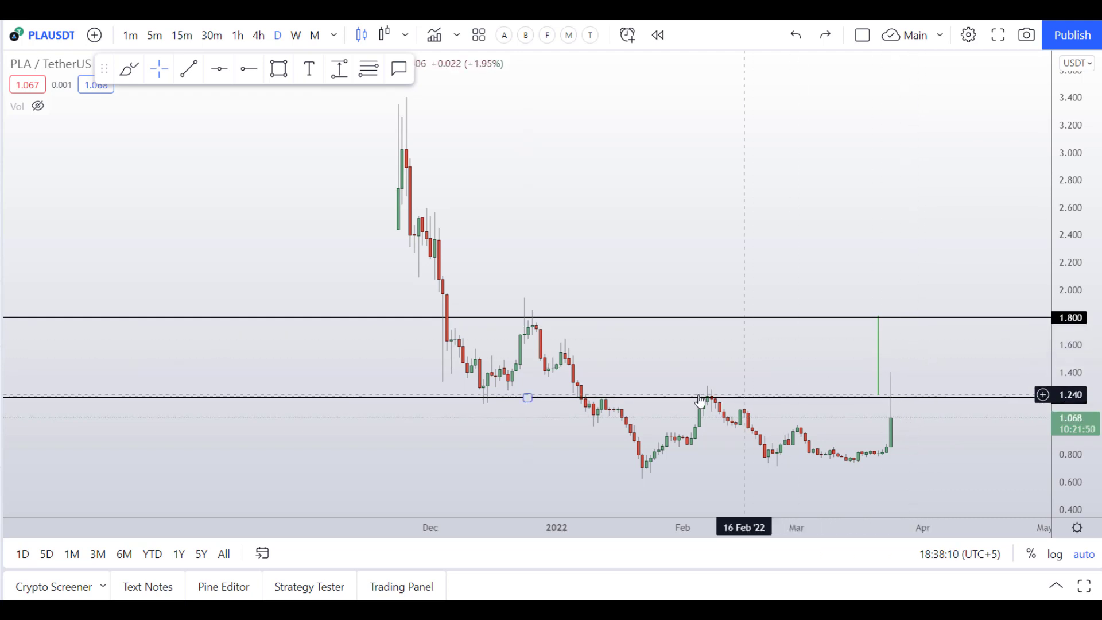
# Step: Circle the early-February peak in red with the brush, then undo the circle
pyautogui.click(129, 69)
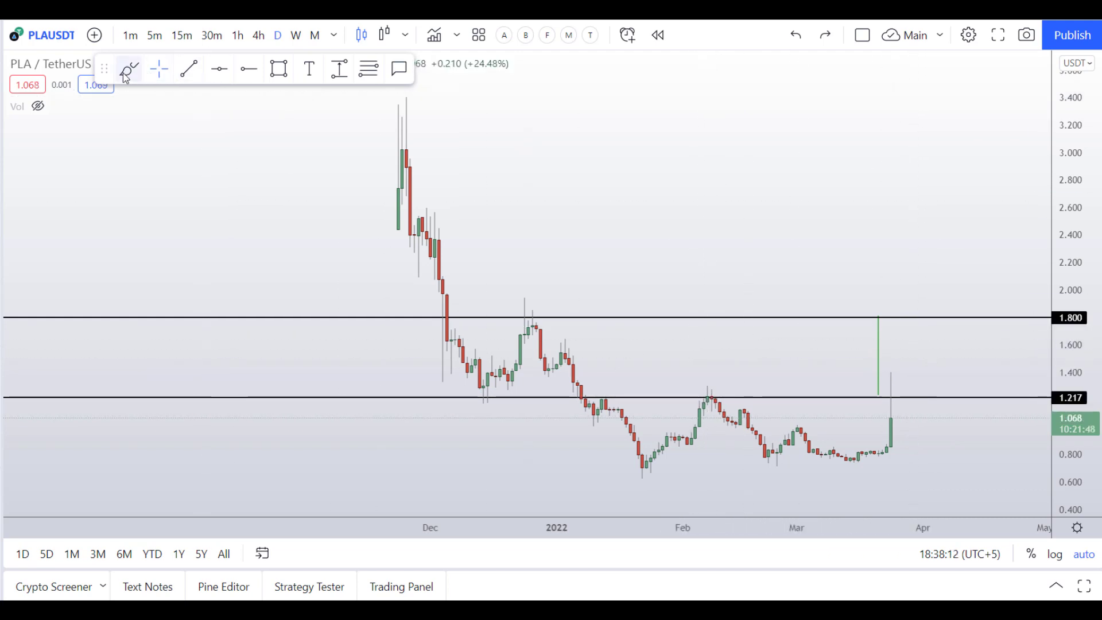
pyautogui.moveTo(718, 394); pyautogui.dragTo(688, 396)
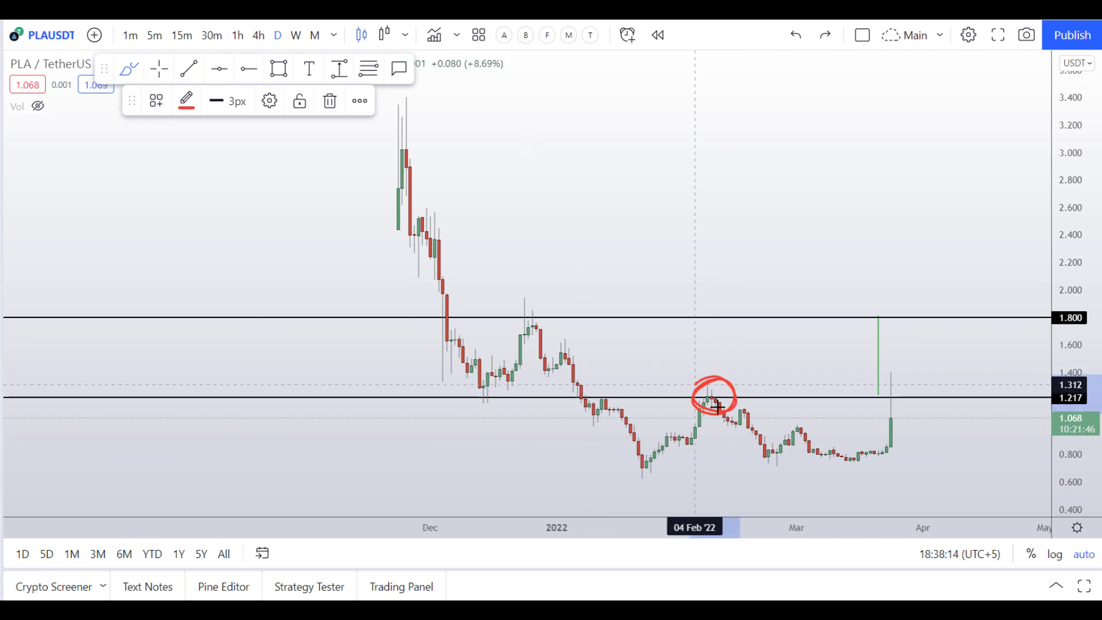
pyautogui.click(329, 100)
# Step: Switch to 4h candles, sketch a breakout path and loop above 1.217, undo them, and zoom out
pyautogui.click(258, 38)
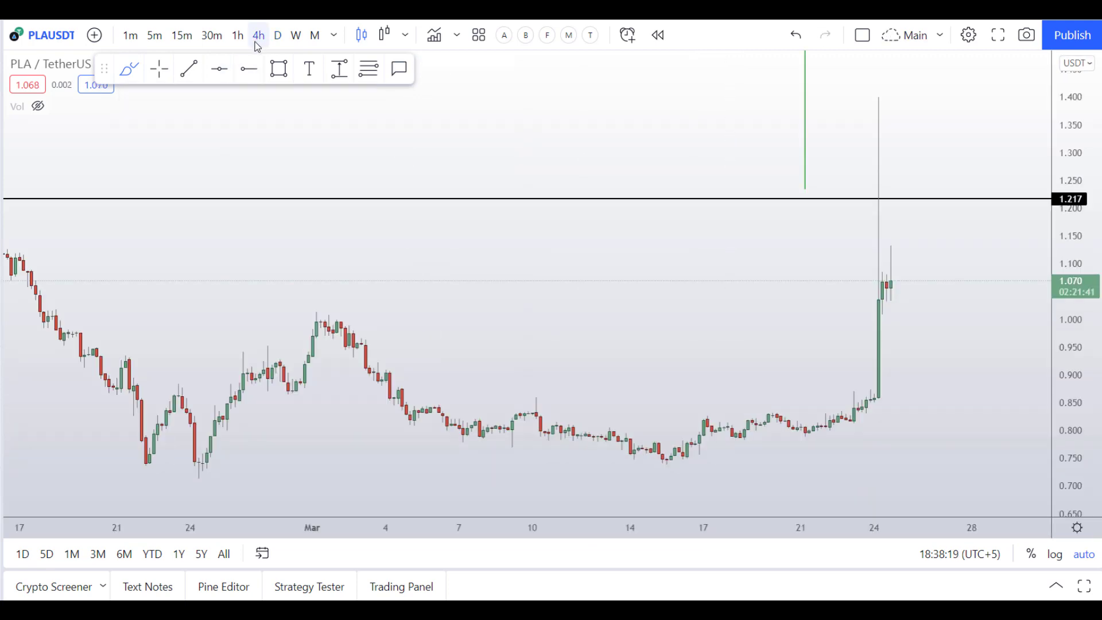
pyautogui.scroll(2, 491, 200)
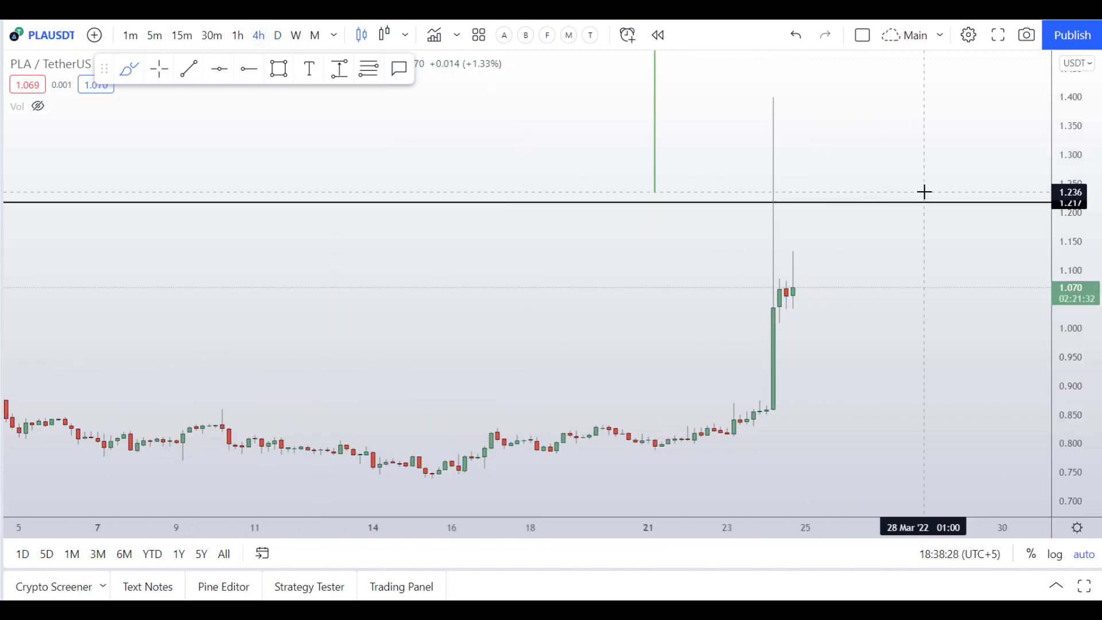
pyautogui.moveTo(867, 200); pyautogui.dragTo(911, 73)
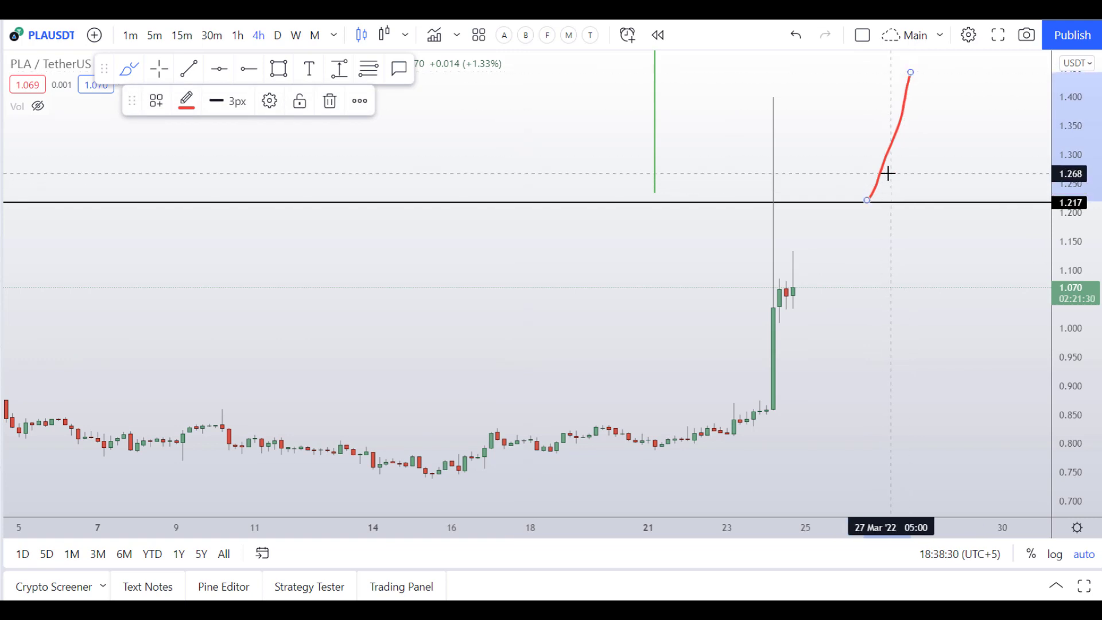
pyautogui.moveTo(886, 172)
pyautogui.mouseDown()
pyautogui.moveTo(878, 224)
pyautogui.moveTo(848, 197)
pyautogui.mouseUp()
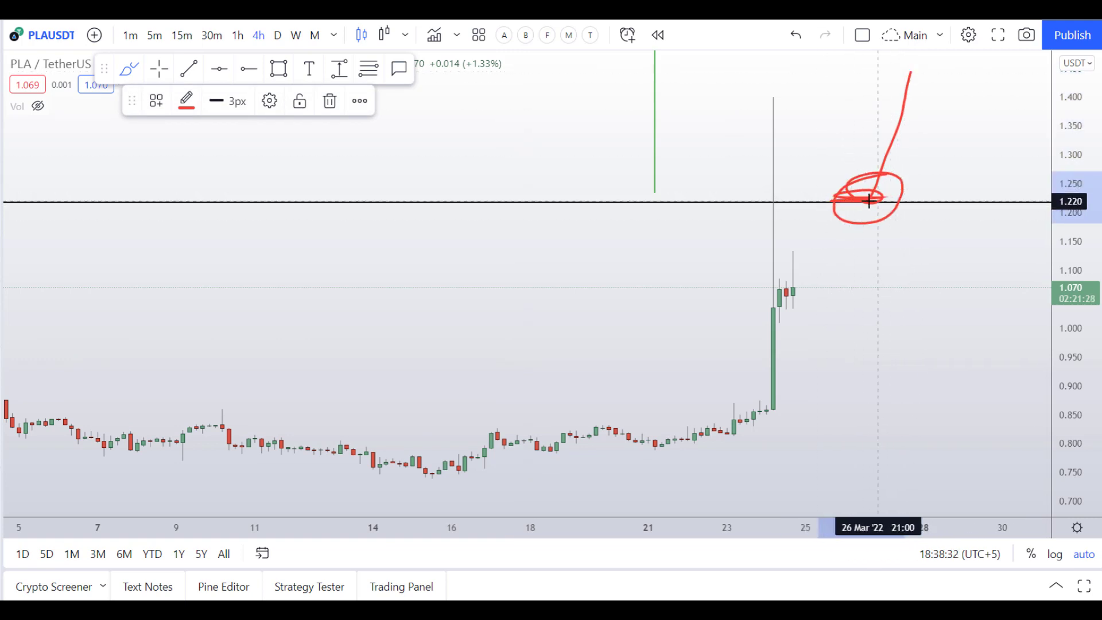
pyautogui.hotkey('ctrl', 'z')
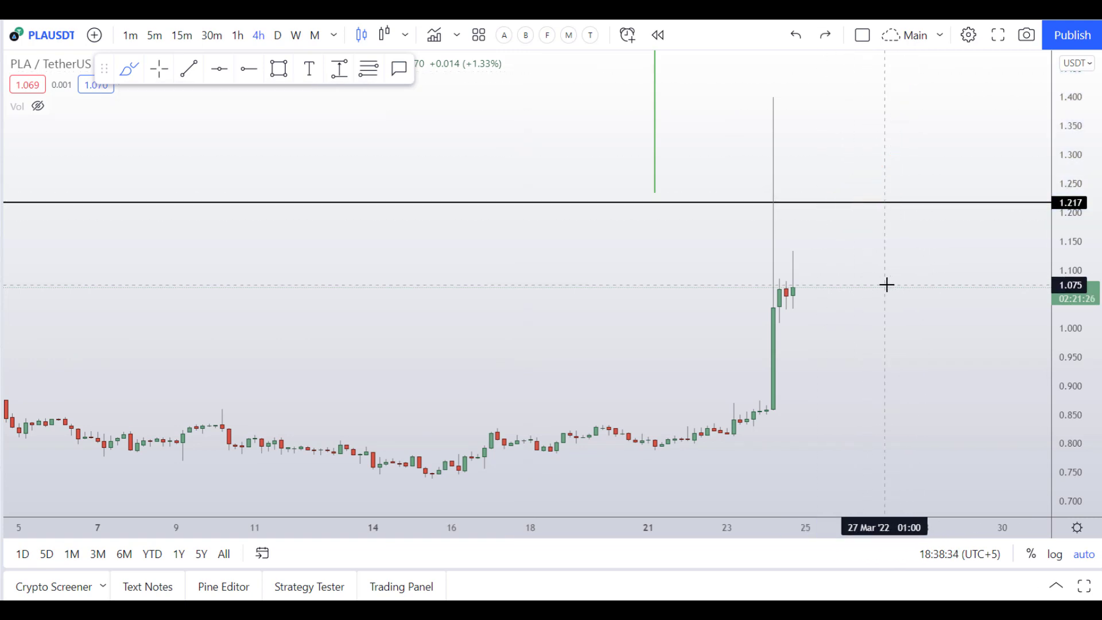
pyautogui.scroll(-2, 886, 285)
pyautogui.scroll(-2, 886, 282)
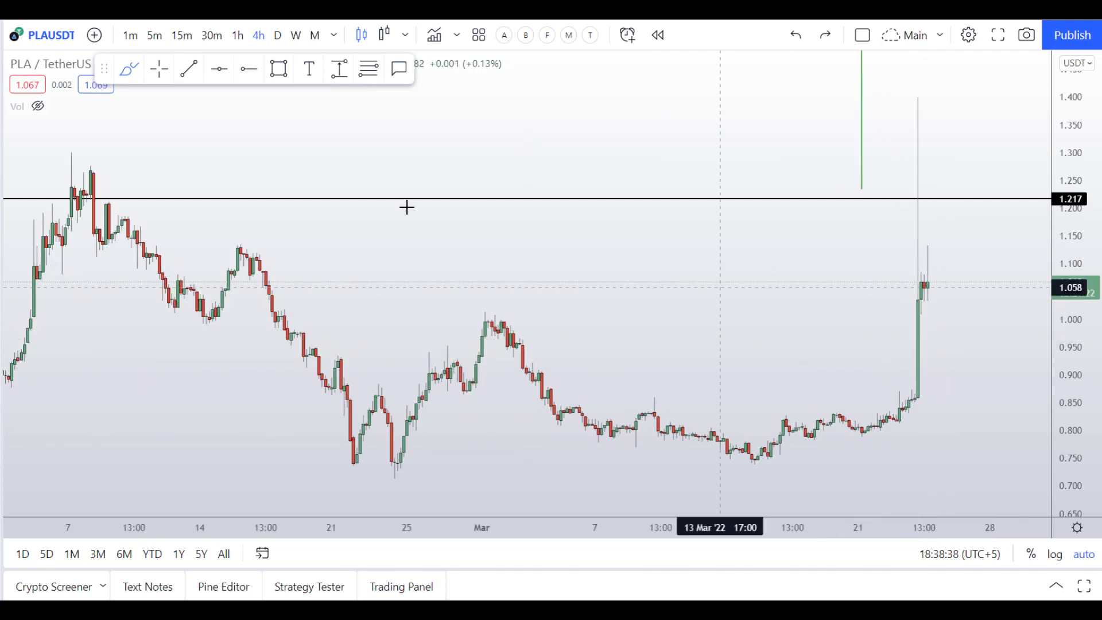
# Step: Place a horizontal support line at 0.943 below the 1.217 level on the 4h chart
pyautogui.click(220, 75)
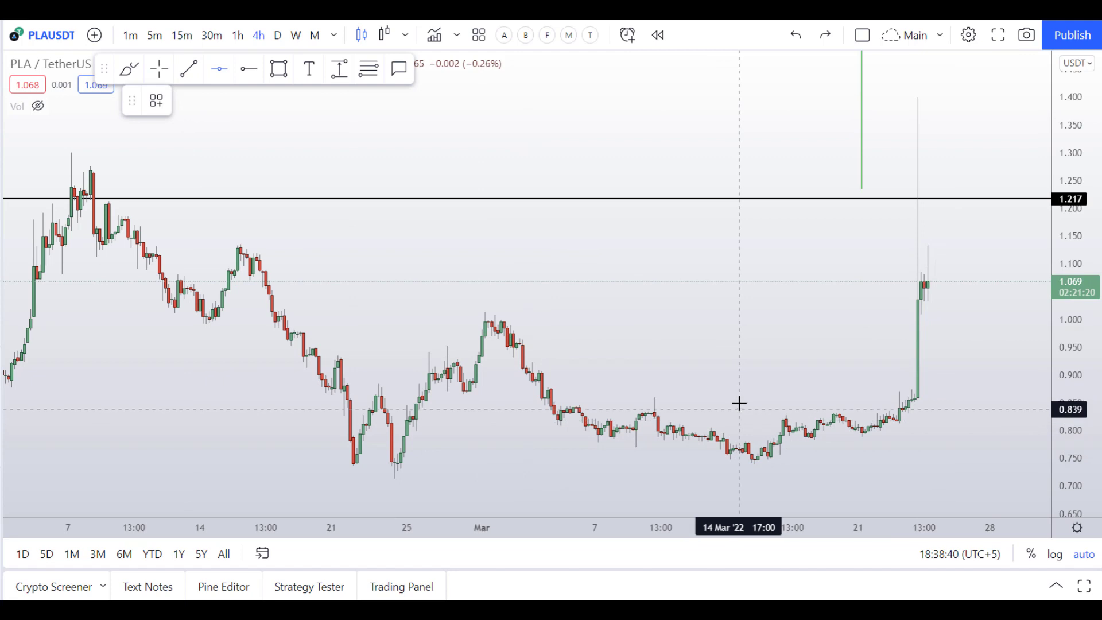
pyautogui.click(742, 351)
pyautogui.scroll(-2, 761, 443)
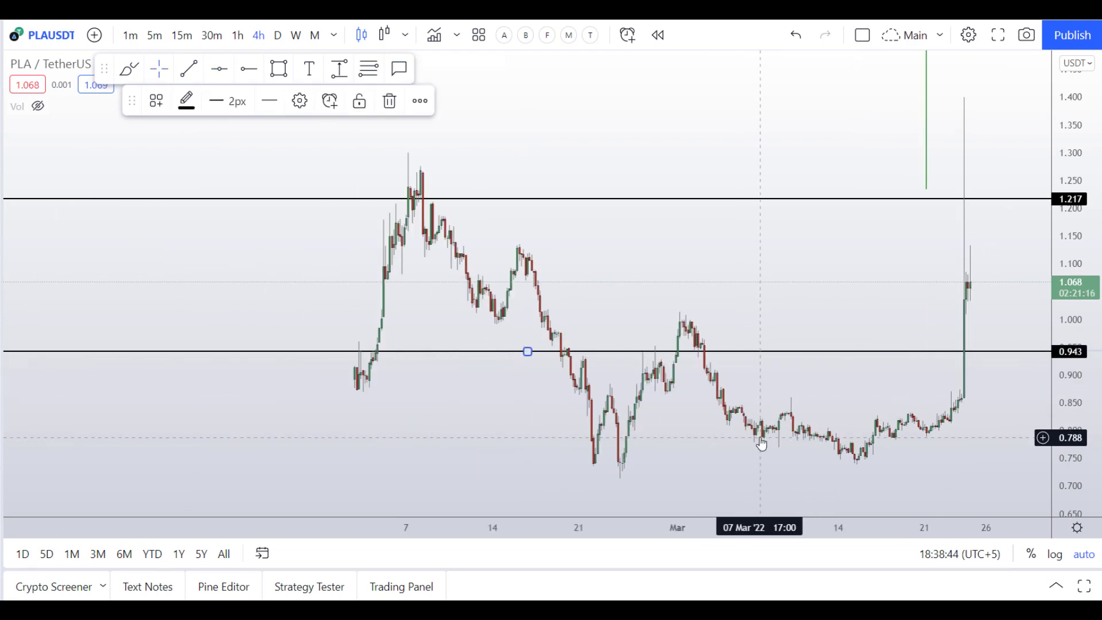
pyautogui.scroll(2, 762, 444)
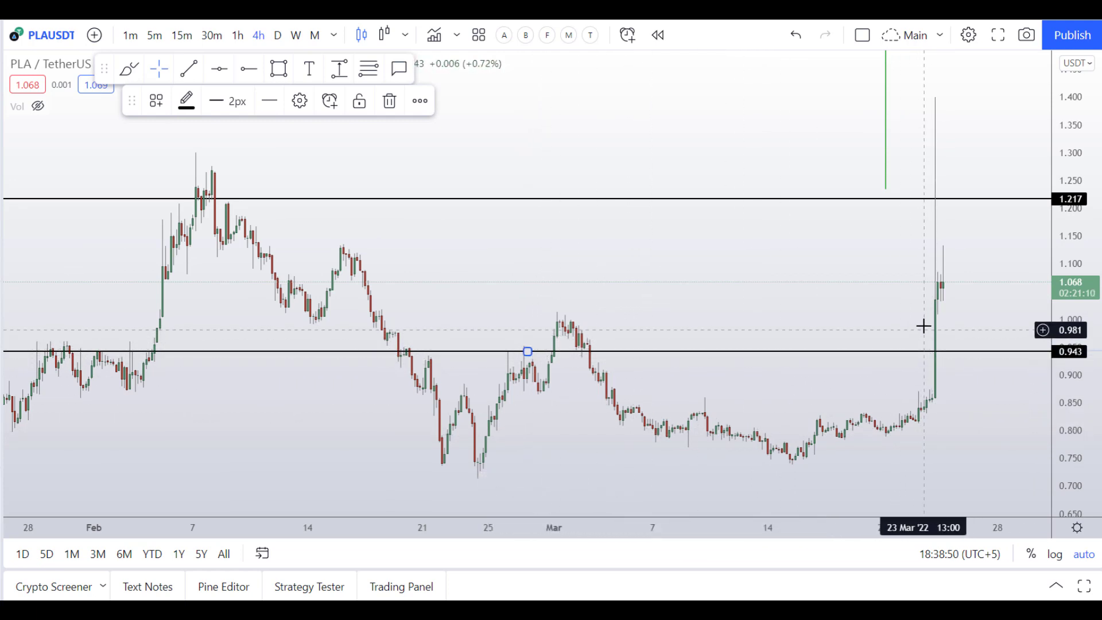
# Step: Brush red loops around the early-March and early-February 0.943 touches and a retest path along 0.943
pyautogui.click(130, 69)
pyautogui.moveTo(527, 332)
pyautogui.mouseDown()
pyautogui.moveTo(508, 352)
pyautogui.moveTo(581, 293)
pyautogui.moveTo(564, 347)
pyautogui.mouseUp()
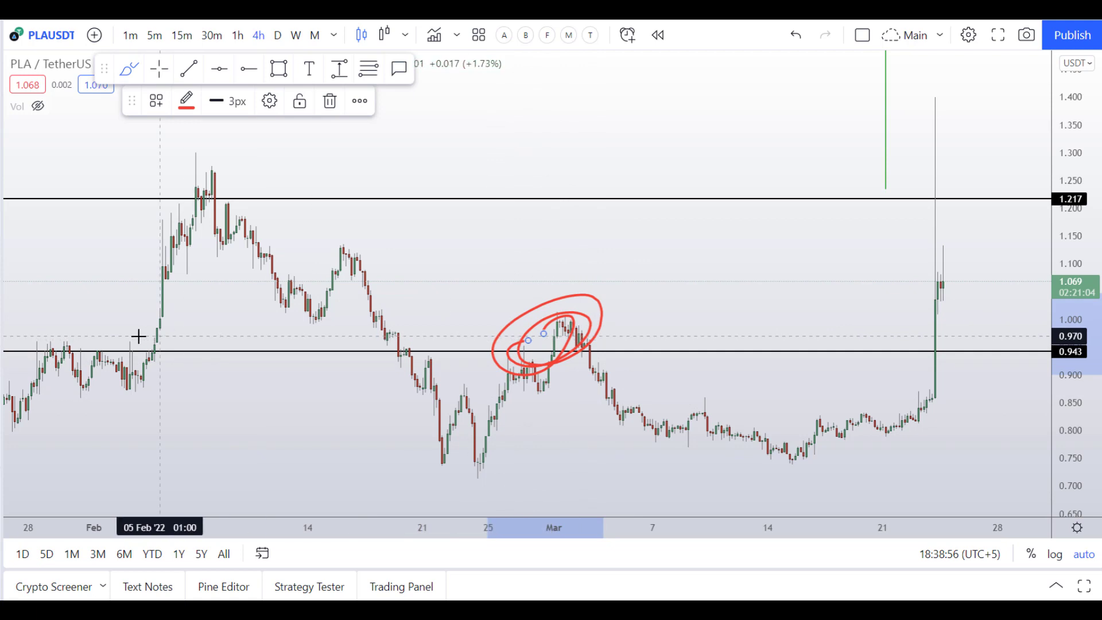
pyautogui.moveTo(78, 338)
pyautogui.mouseDown()
pyautogui.moveTo(112, 359)
pyautogui.moveTo(76, 349)
pyautogui.mouseUp()
pyautogui.moveTo(146, 342); pyautogui.dragTo(141, 343)
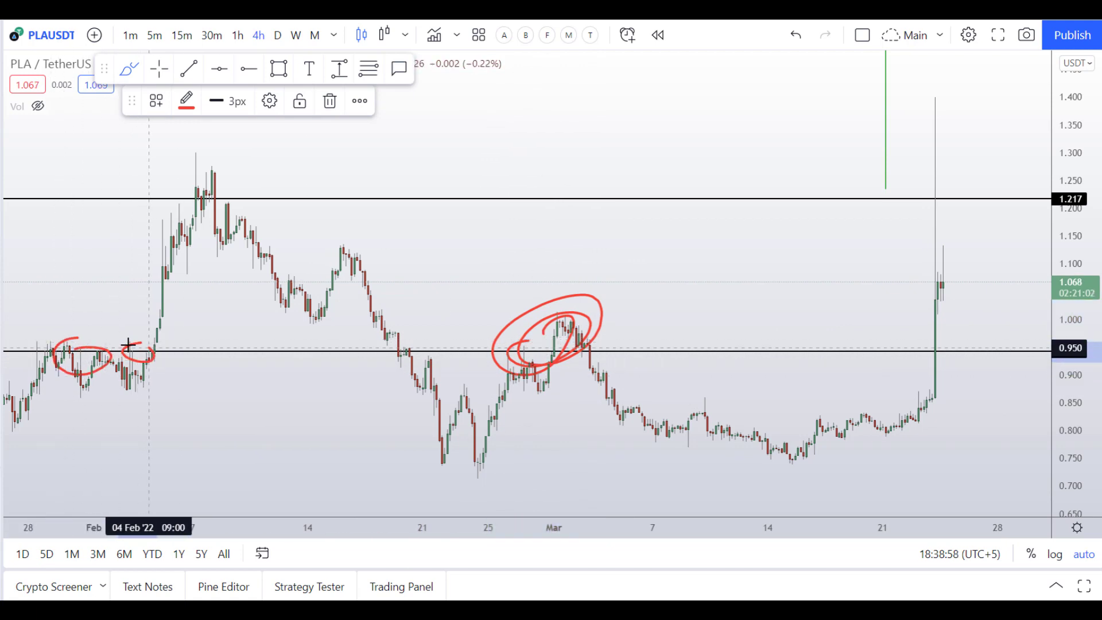
pyautogui.moveTo(851, 358)
pyautogui.mouseDown()
pyautogui.moveTo(982, 349)
pyautogui.moveTo(989, 315)
pyautogui.mouseUp()
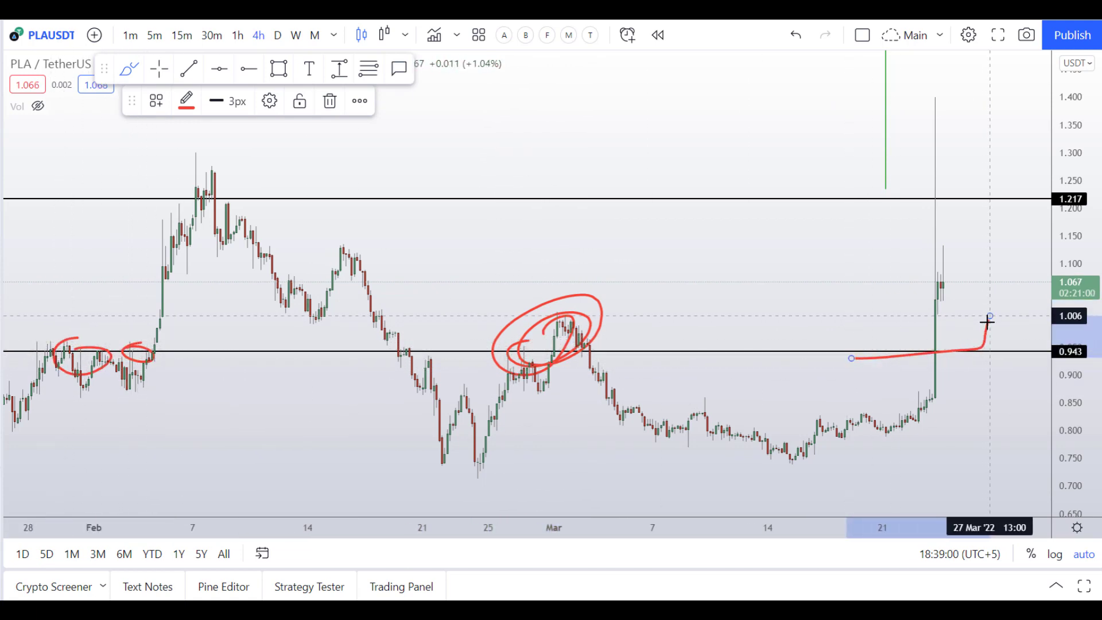
# Step: Draw a Fib retracement from the mid-March low to 1.135, measure the rise from 0.943, then undo the measurement
pyautogui.click(795, 461)
pyautogui.click(975, 243)
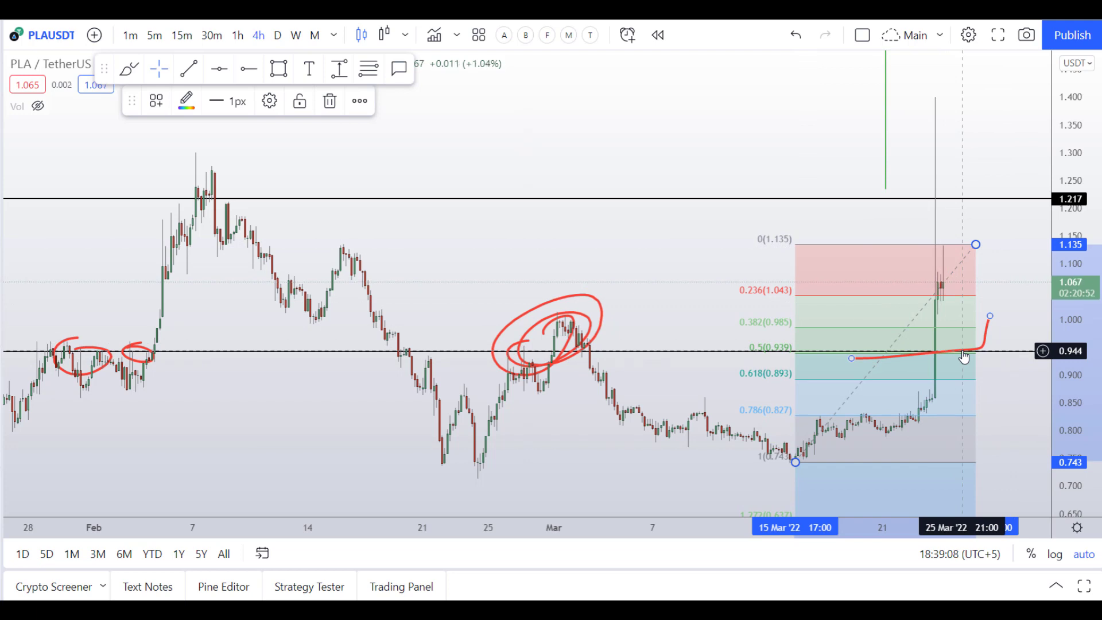
pyautogui.click(1031, 338)
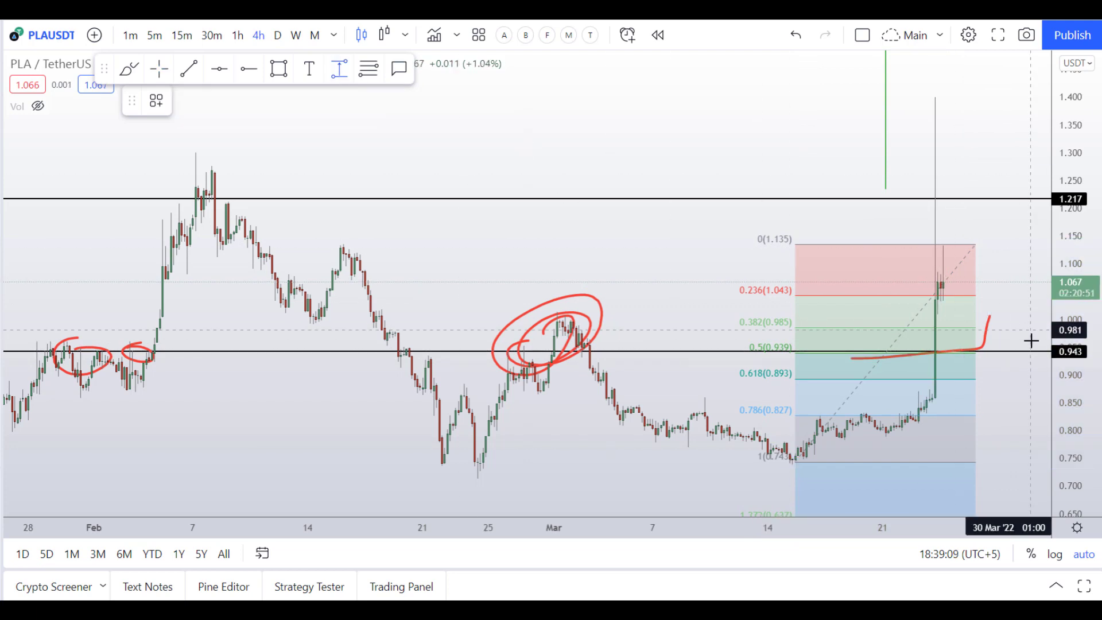
pyautogui.keyDown('shift'); pyautogui.click(961, 350); pyautogui.keyUp('shift')
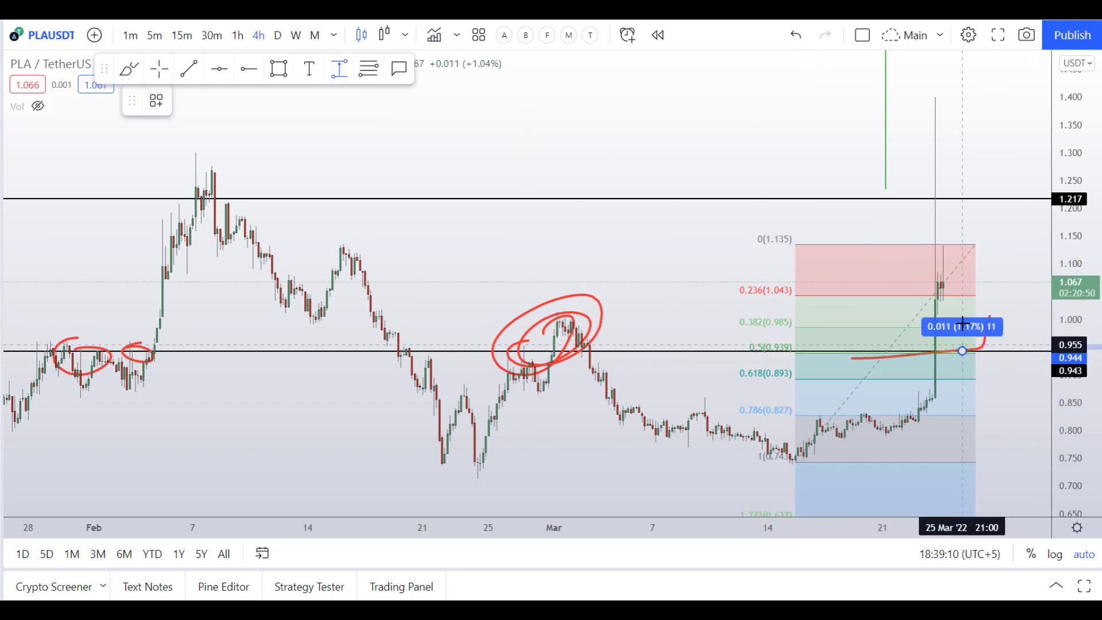
pyautogui.click(990, 245)
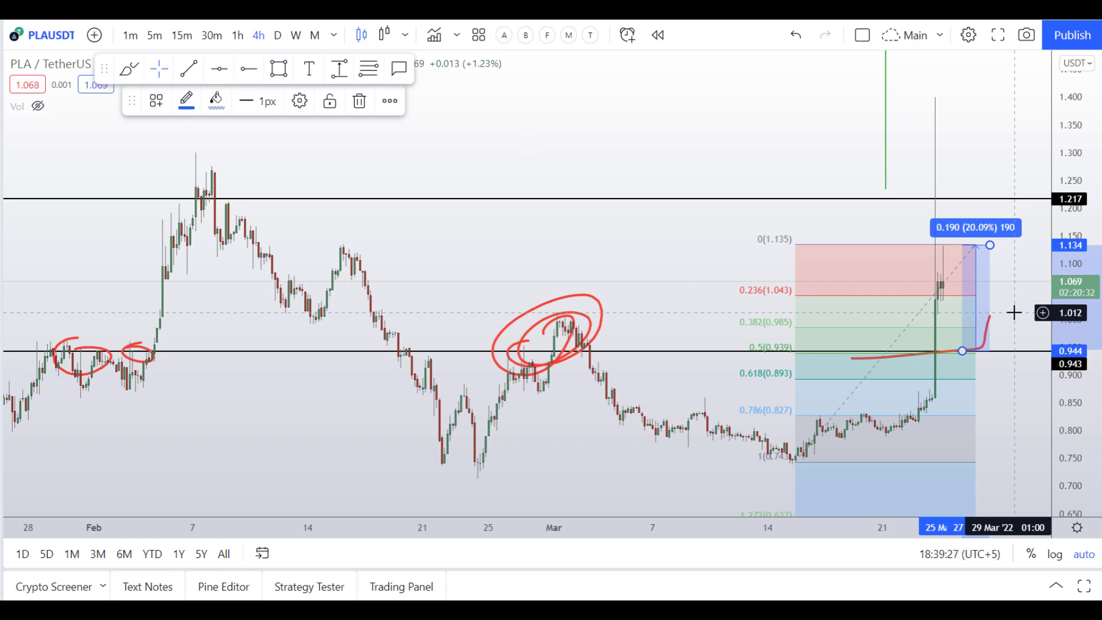
pyautogui.hotkey('ctrl', 'z')
# Step: Undo the Fibonacci retracement and red stroke, then return to daily candles and zoom in
pyautogui.hotkey('ctrl', 'z')
pyautogui.hotkey('ctrl', 'z')
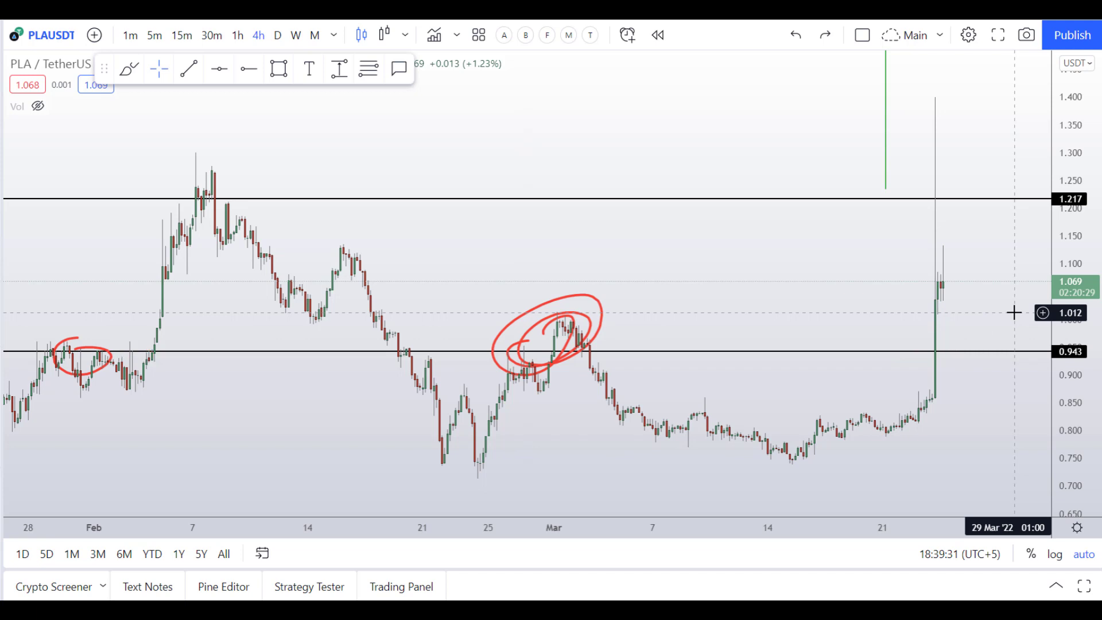
pyautogui.hotkey('ctrl', 'z')
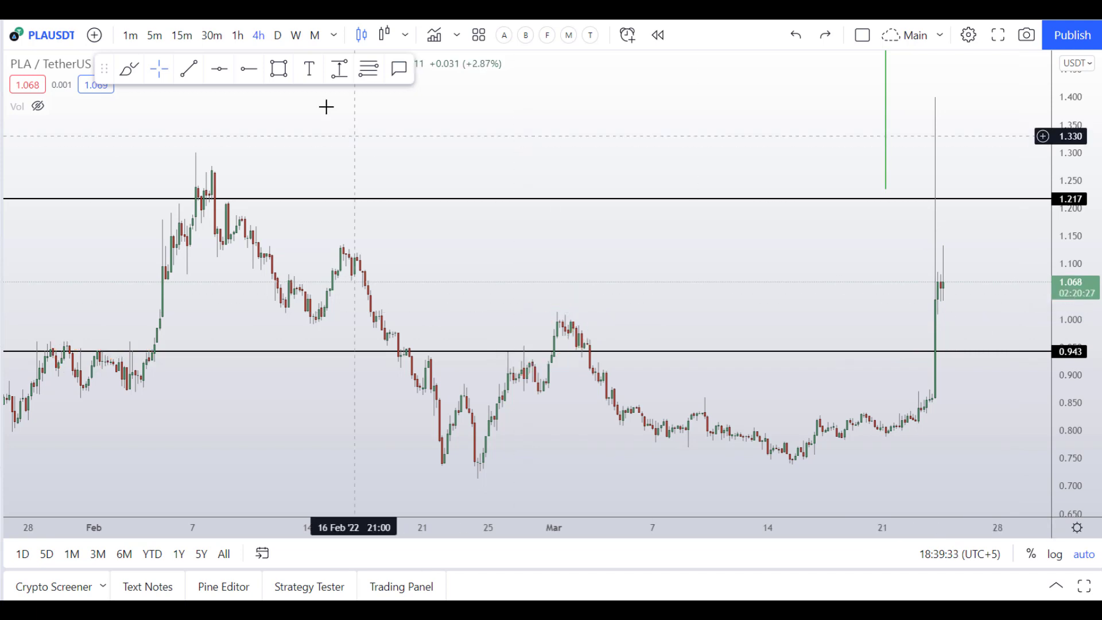
pyautogui.click(278, 35)
pyautogui.scroll(1, 789, 329)
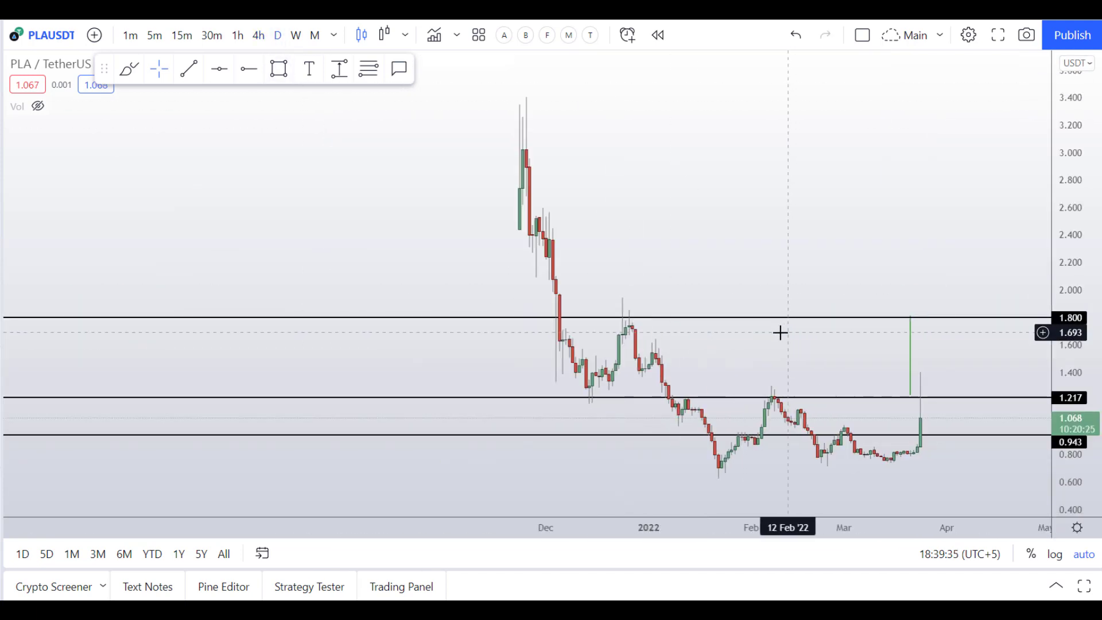